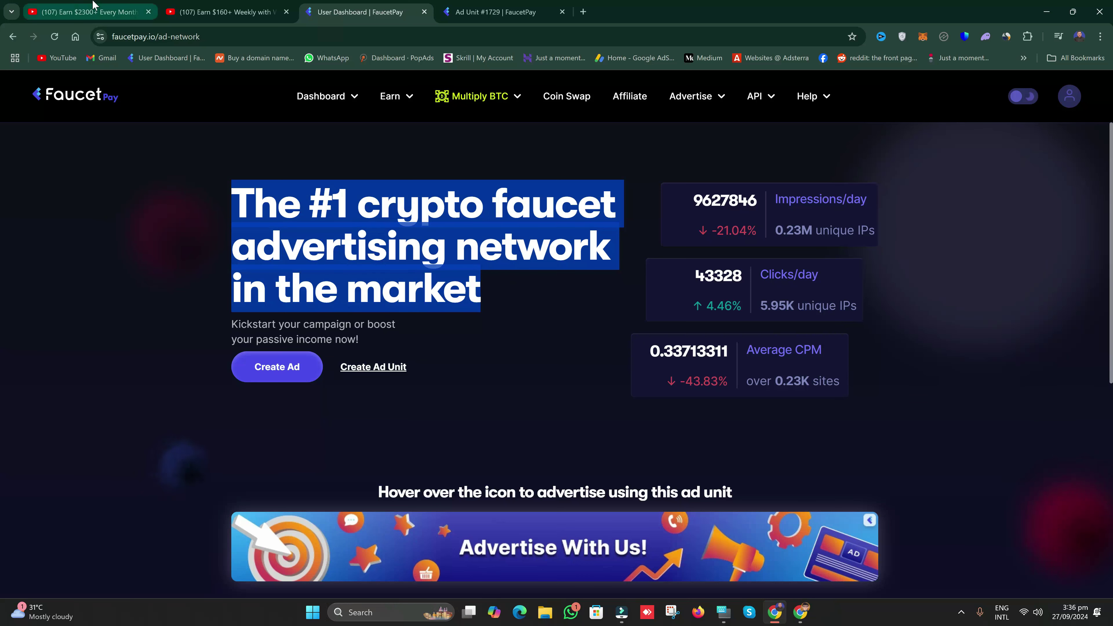
Step: View the "Earn $2300+ Every Month with Gaming Site on Blogger" video and the YouTube Random Comment Picker page in the other browser window
left_click(87, 11)
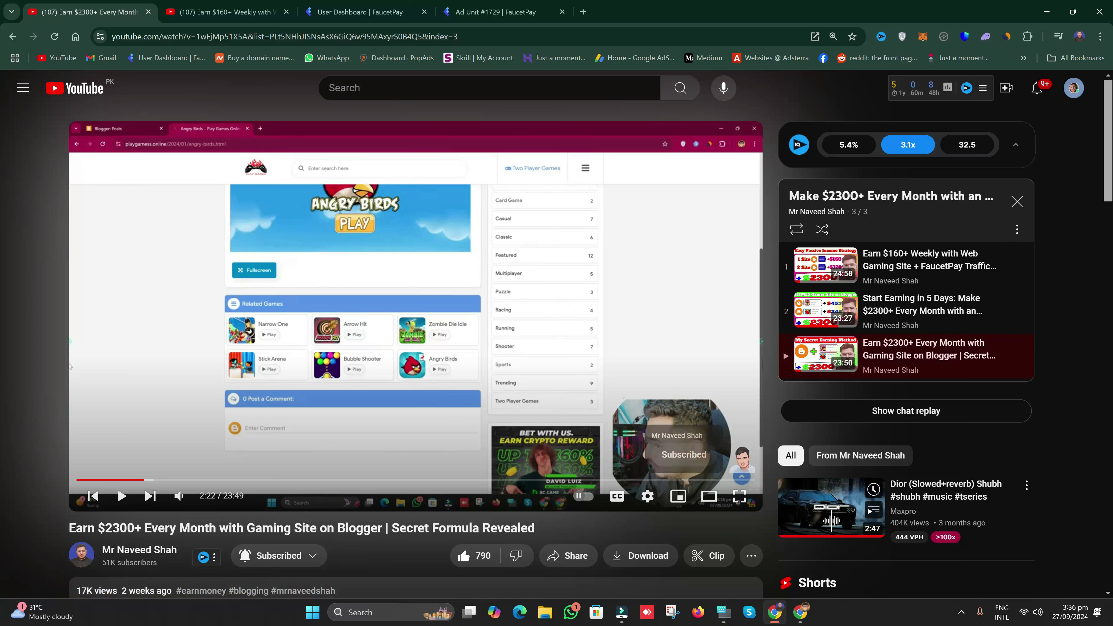
left_click(806, 616)
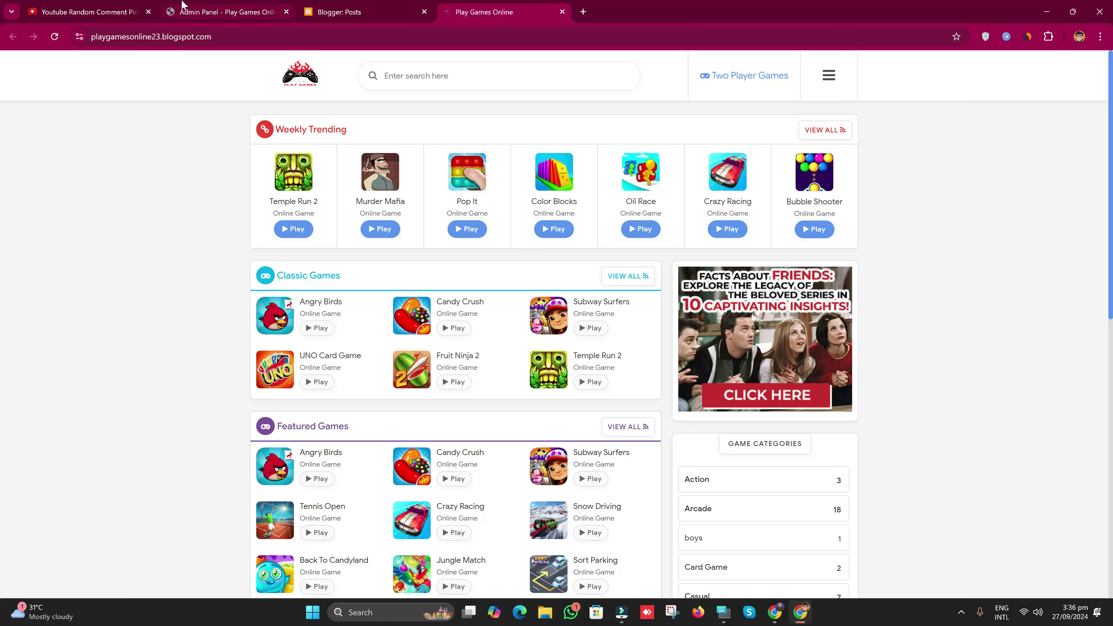
left_click(93, 7)
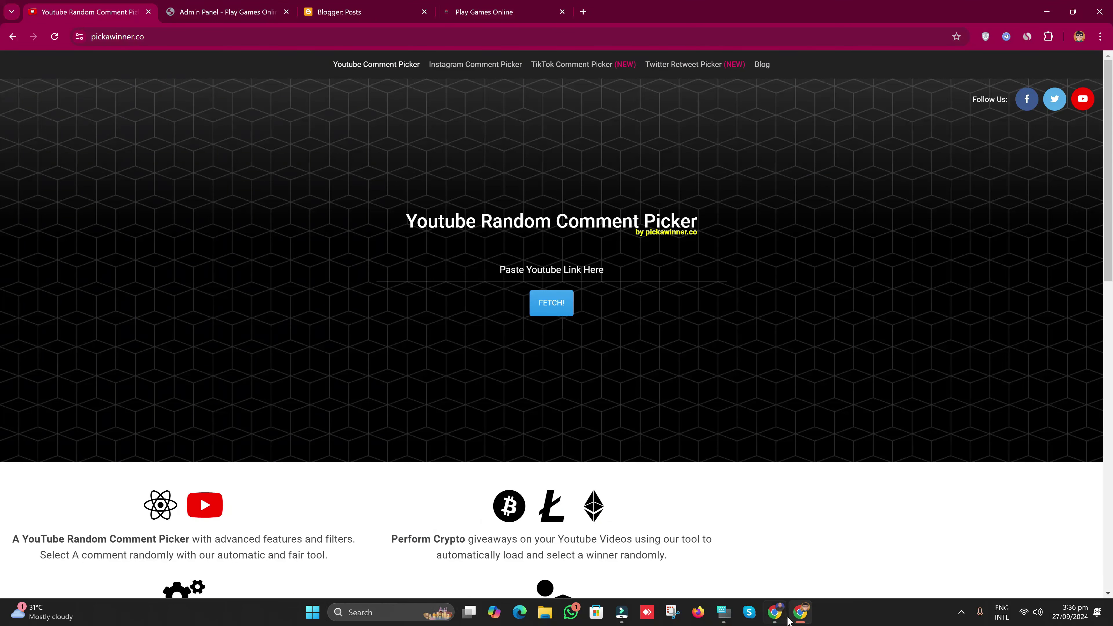
left_click(775, 613)
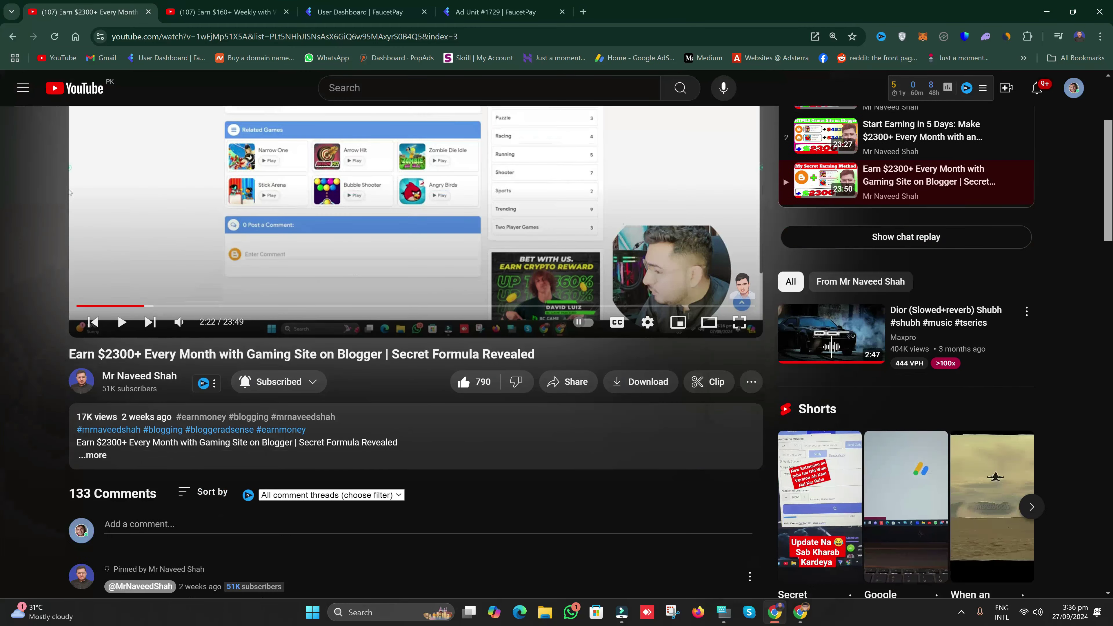
Step: Examine the description and comments of the YouTube video about earning $160+ weekly with a web gaming site
left_click(209, 12)
scroll(131, 398, "down", 1)
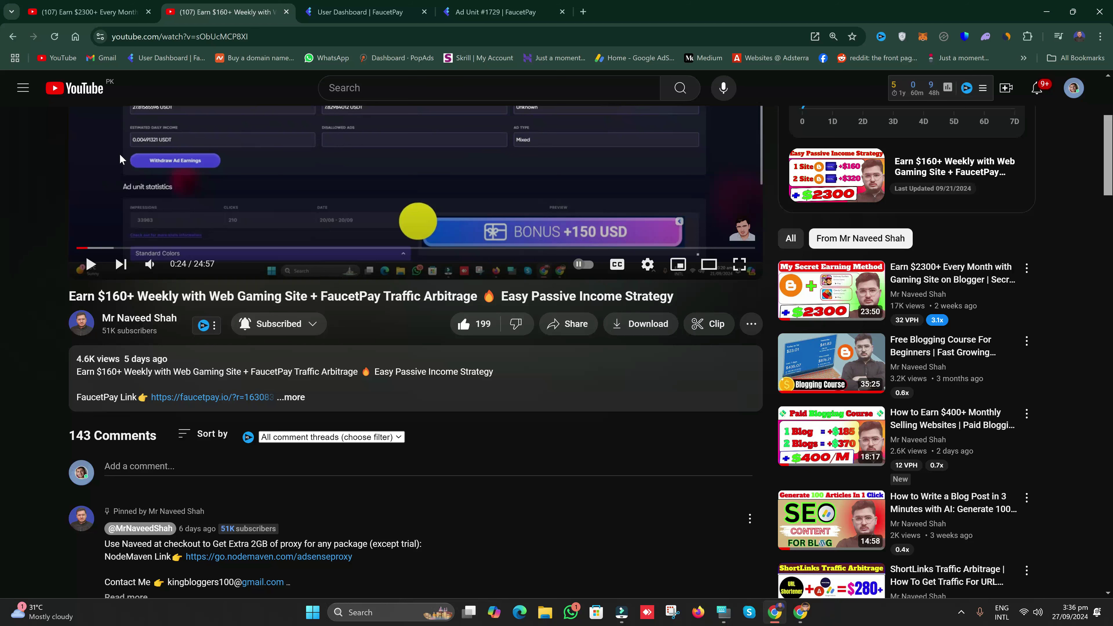
scroll(121, 159, "down", 4)
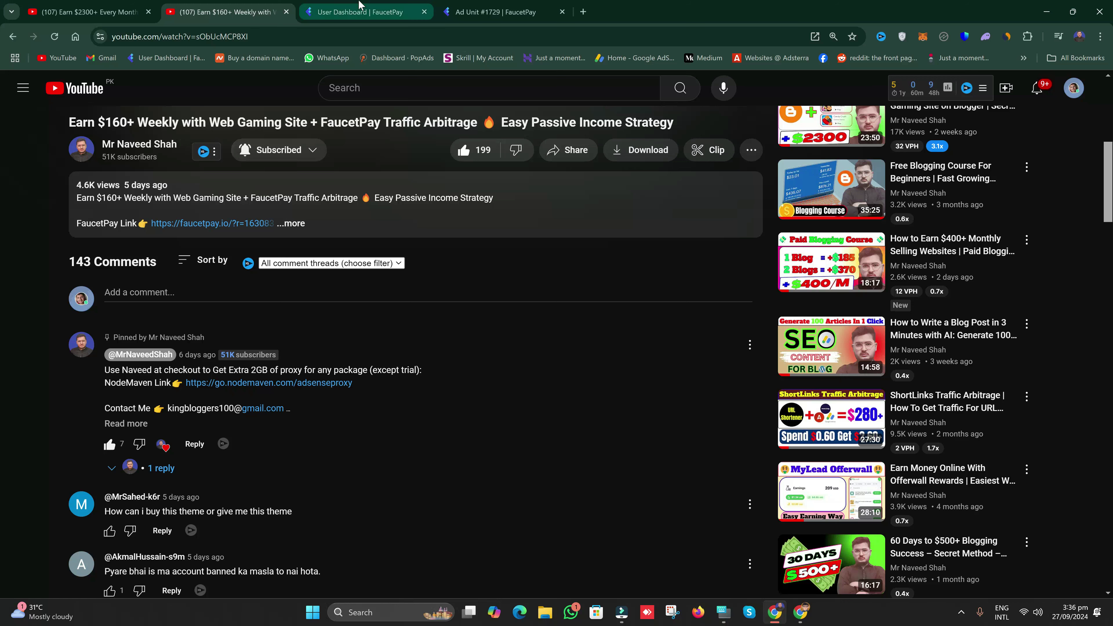
Step: Open the FaucetPay user dashboard, reload it, and check the portfolio value
left_click(360, 9)
left_click(434, 207)
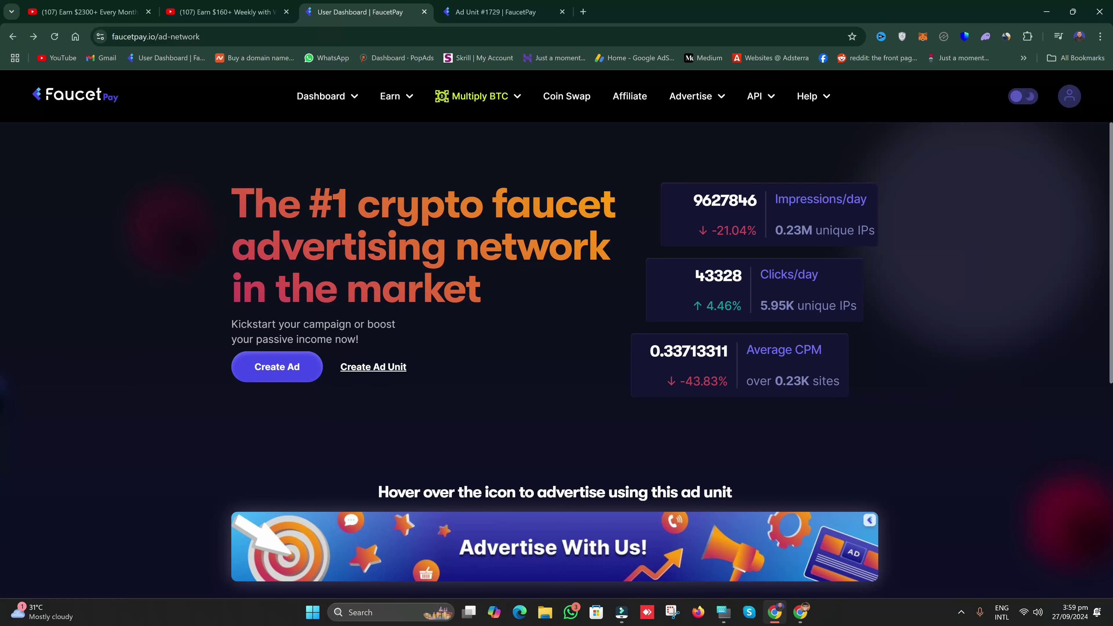
left_click(346, 97)
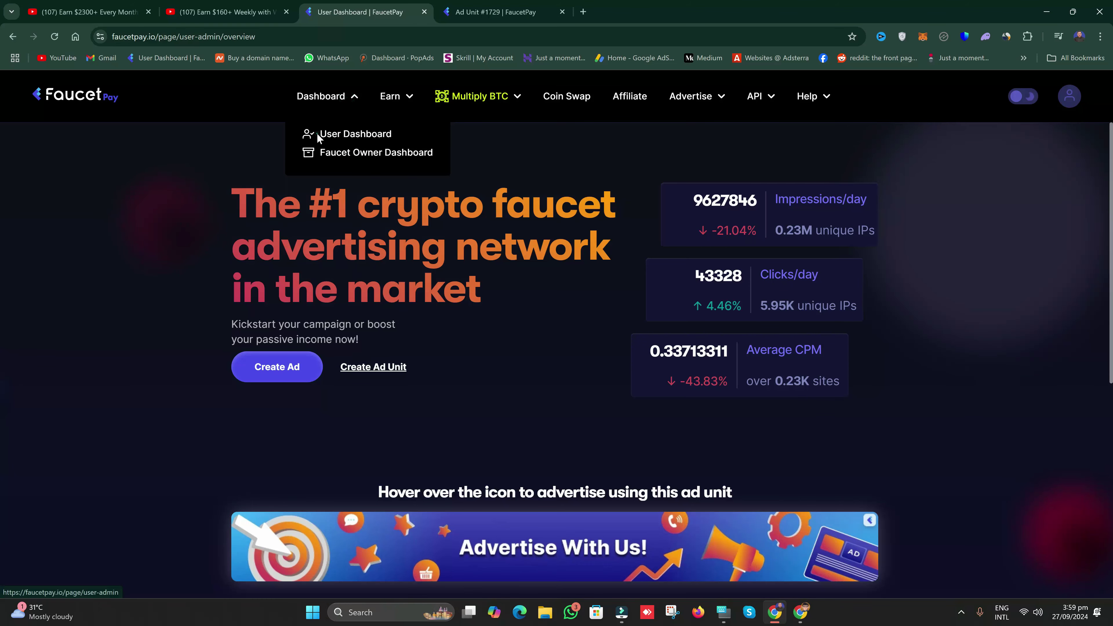
left_click(317, 133)
scroll(145, 266, "down", 4)
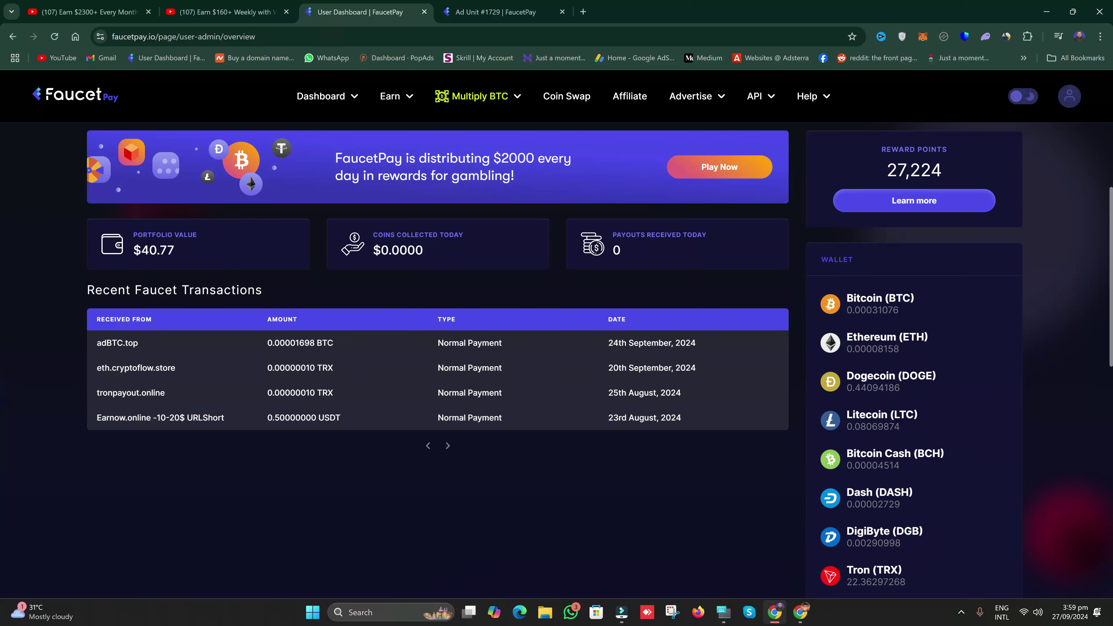
left_click_drag(134, 251, 175, 249)
left_click(54, 37)
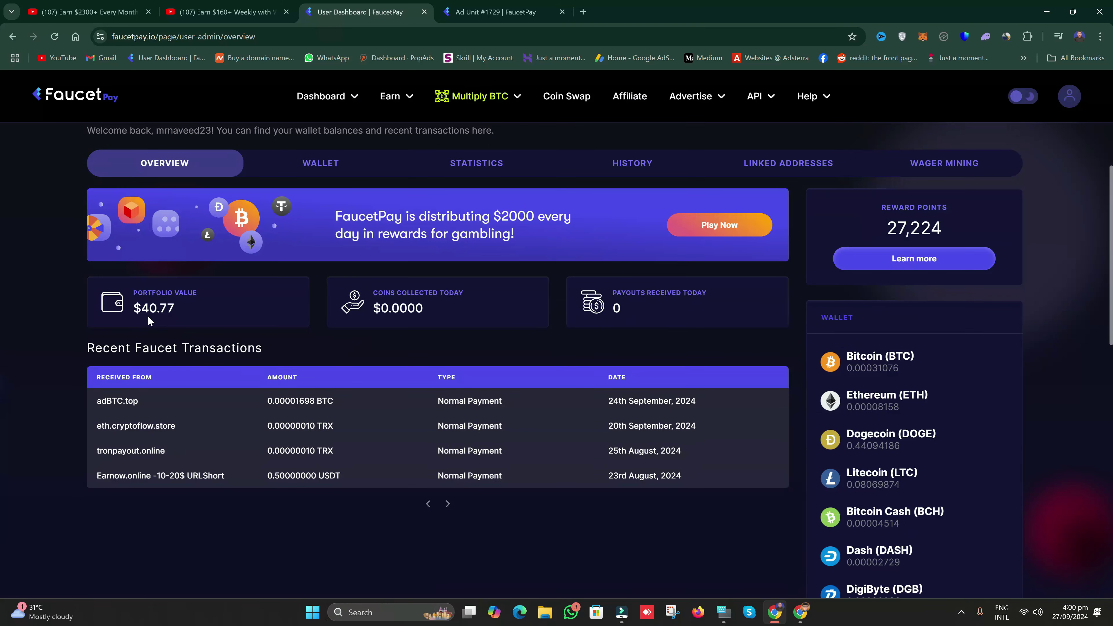
left_click_drag(132, 308, 174, 307)
Step: Review the FaucetPay ad unit's info page and open its site playgamess.online to view the ads shown there
left_click(485, 5)
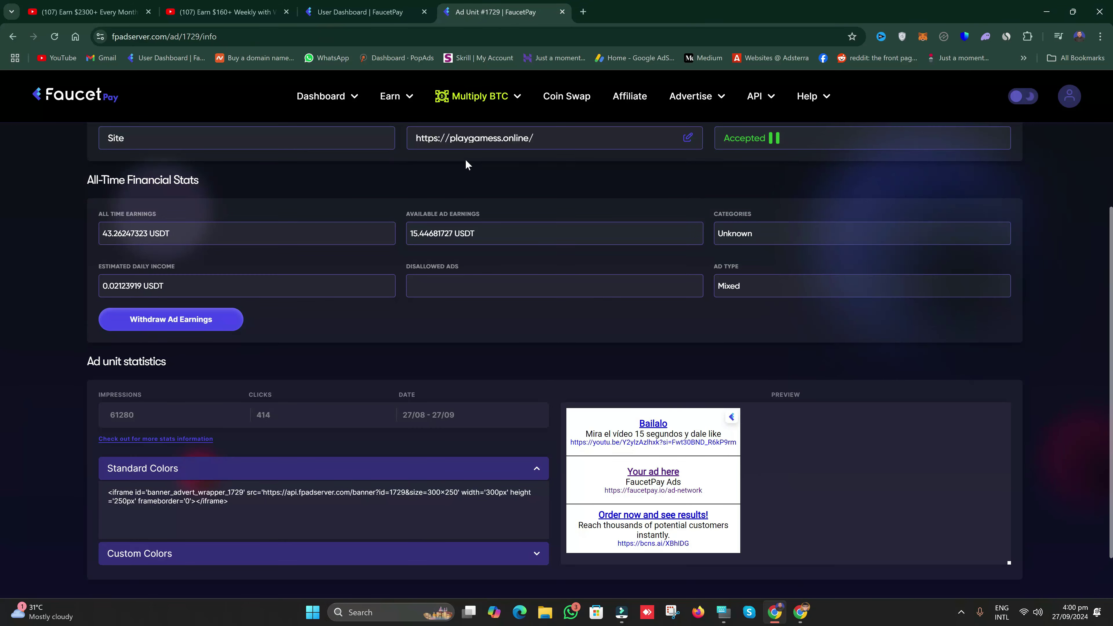
scroll(545, 231, "up", 3)
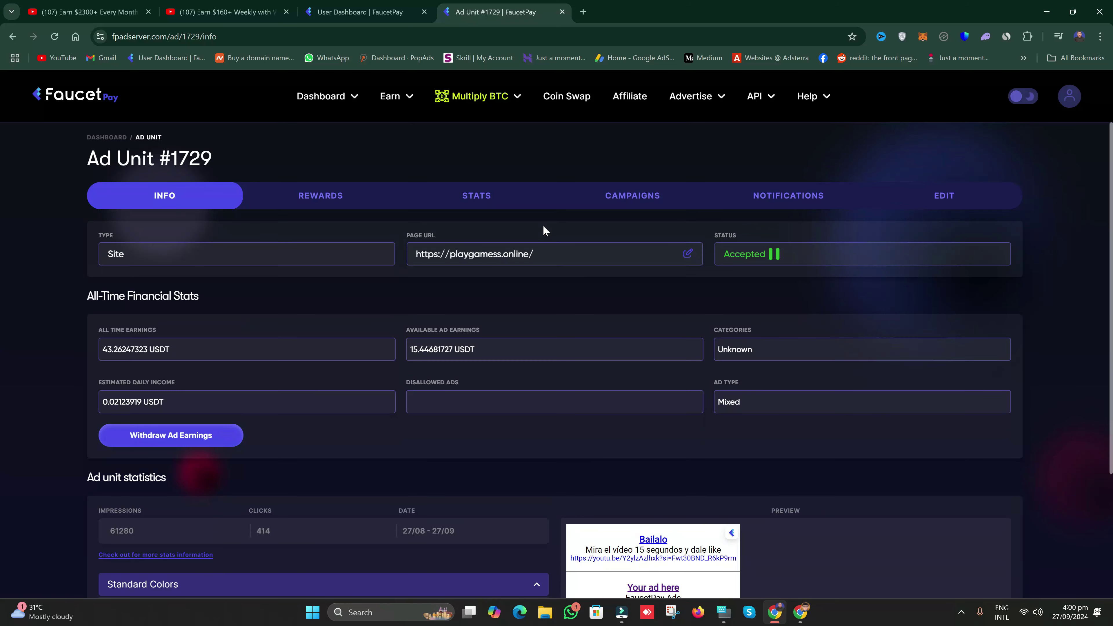
left_click(475, 254)
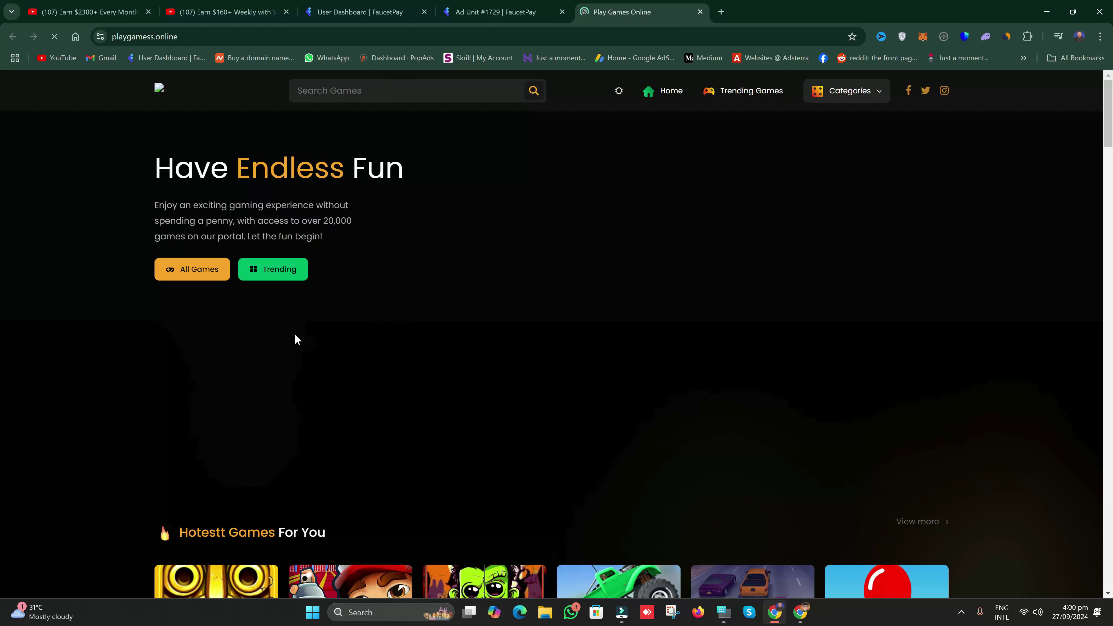
scroll(296, 346, "down", 2)
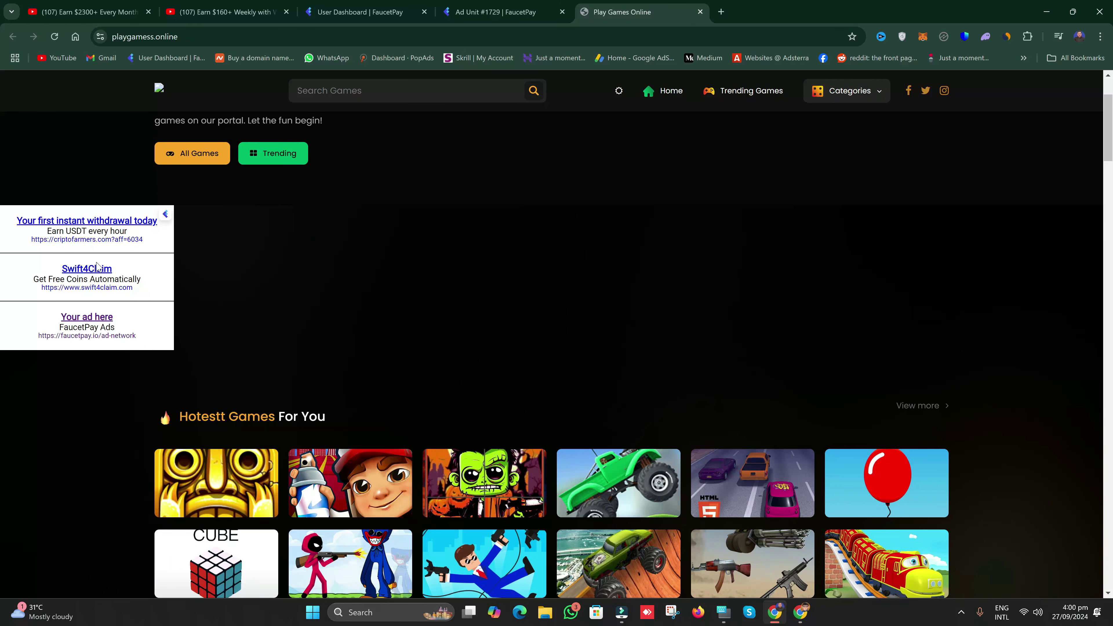
Step: Compare the ad unit figures shown in the $160+ weekly video with the ad unit's current earnings, impressions and clicks
left_click(195, 15)
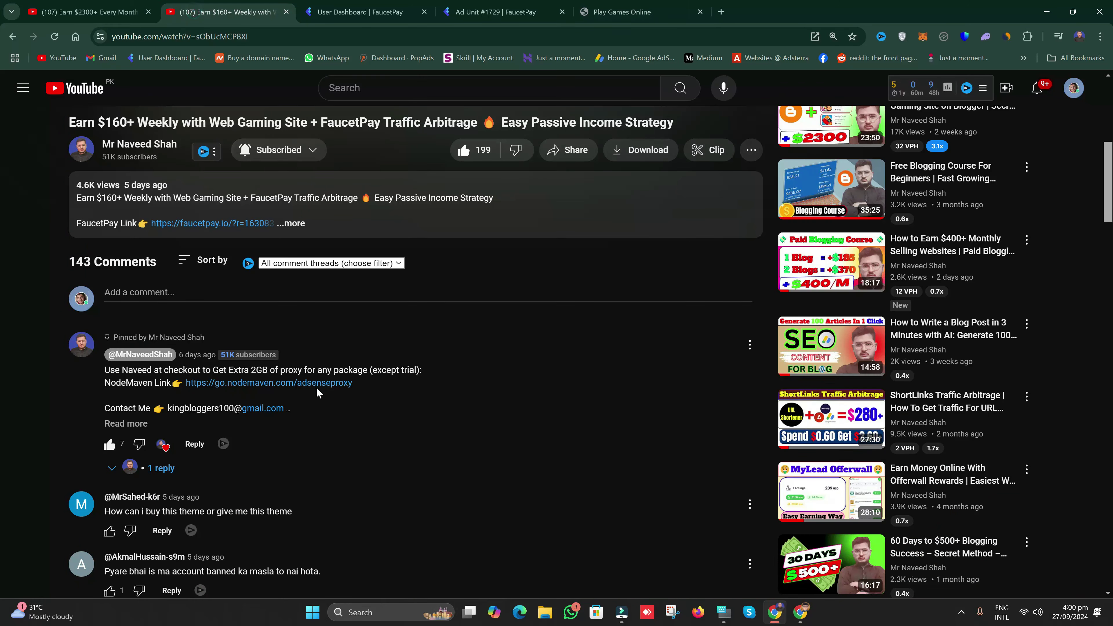
scroll(316, 387, "up", 6)
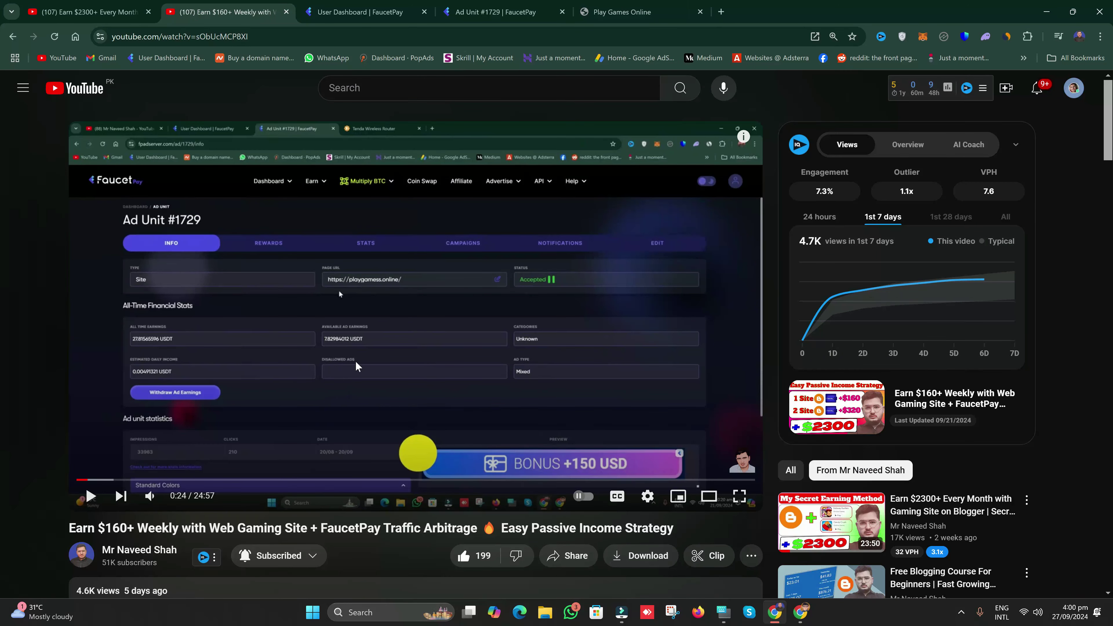
left_click(636, 5)
left_click(536, 6)
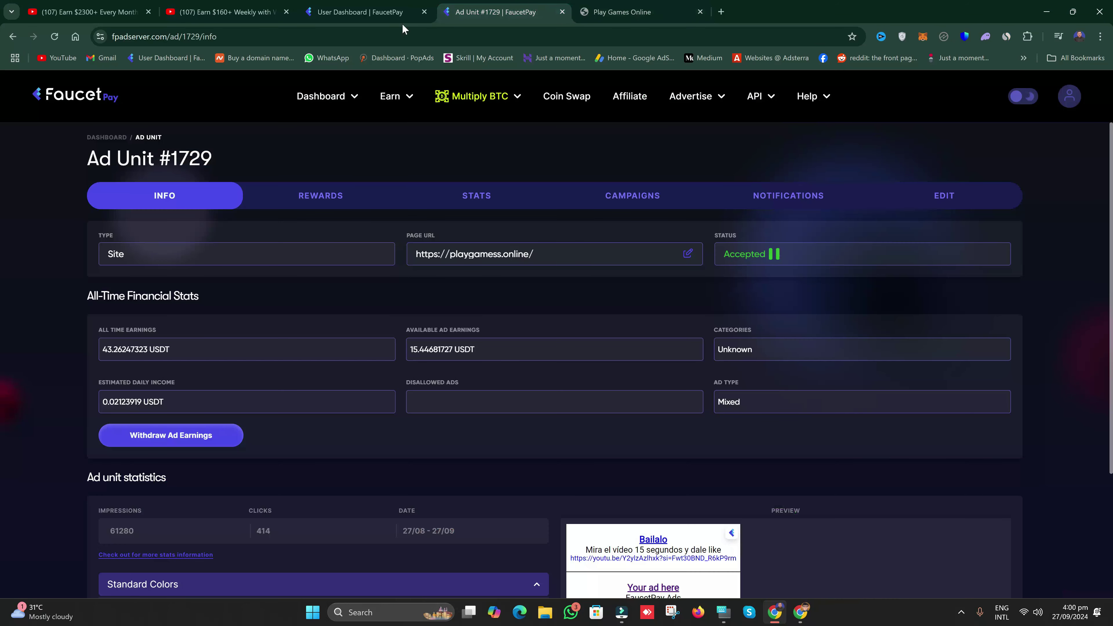
scroll(523, 363, "down", 4)
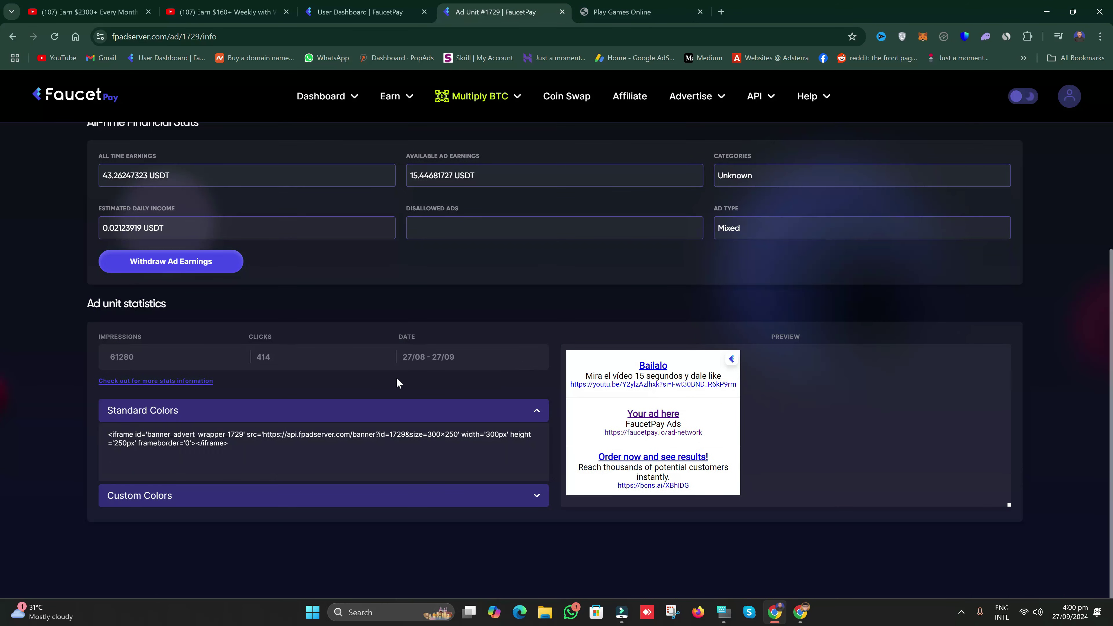
scroll(265, 384, "up", 4)
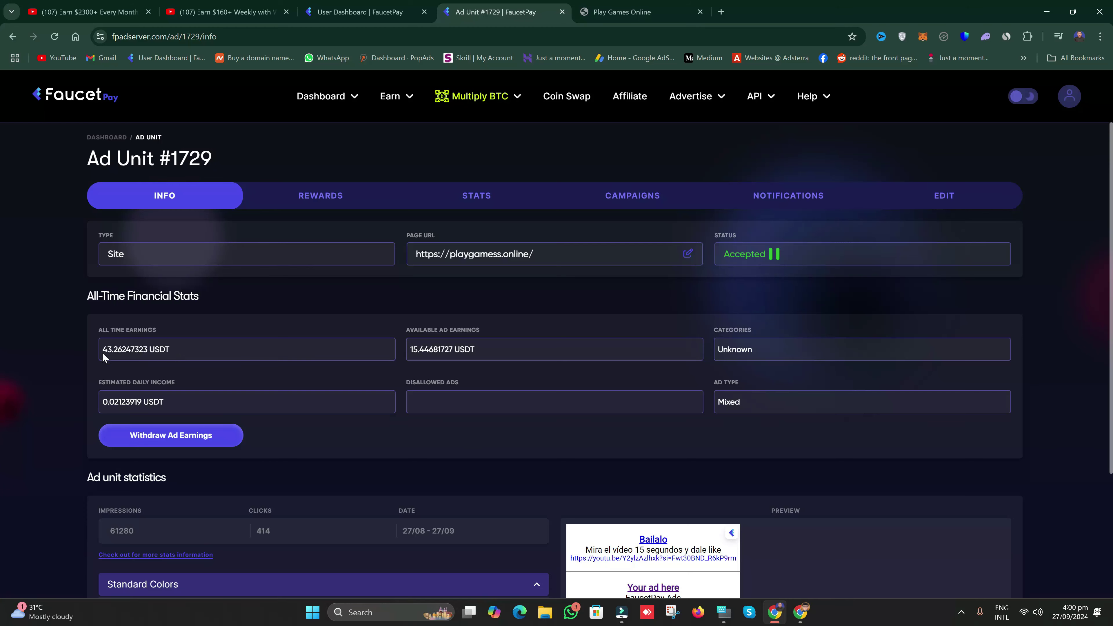
scroll(160, 374, "down", 4)
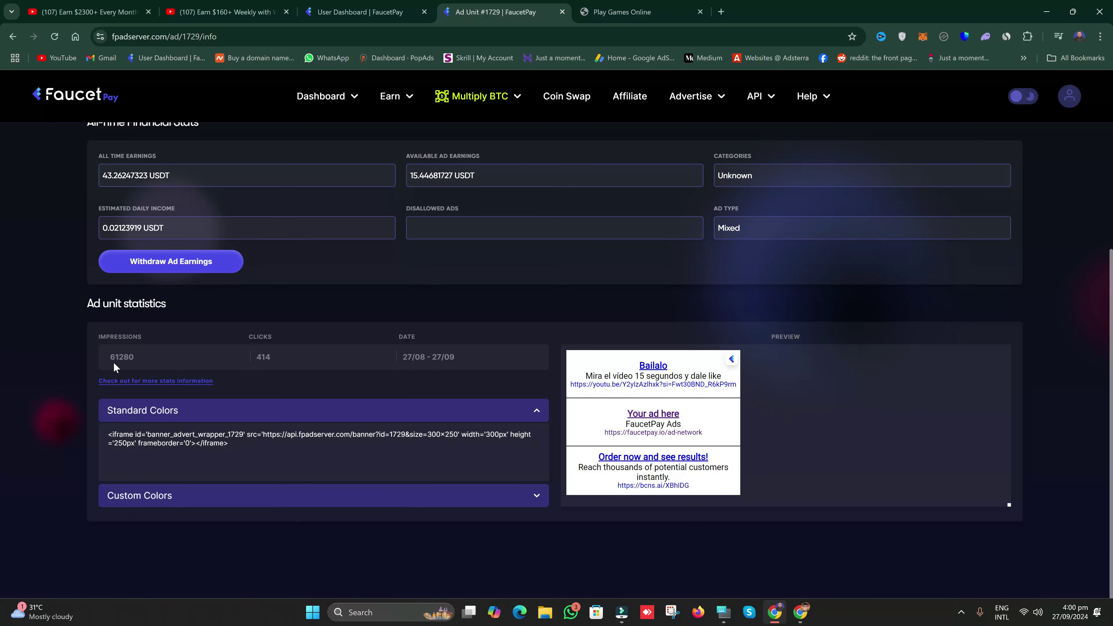
scroll(366, 400, "up", 4)
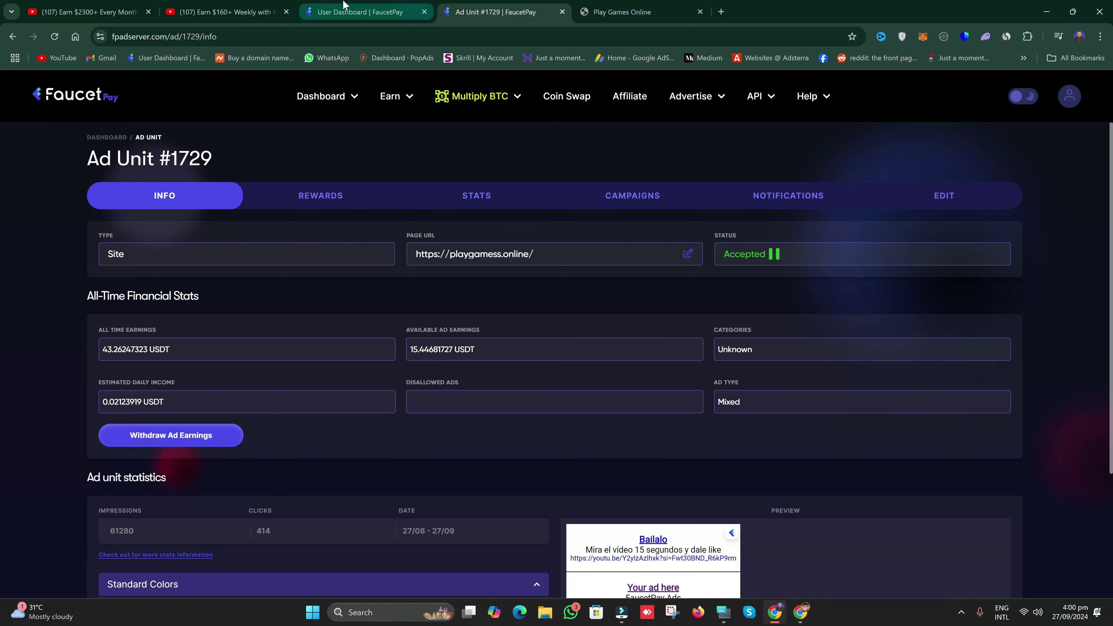
Step: Reload the FaucetPay user dashboard and check the portfolio value before withdrawing
left_click(360, 12)
left_click(153, 328)
left_click(54, 37)
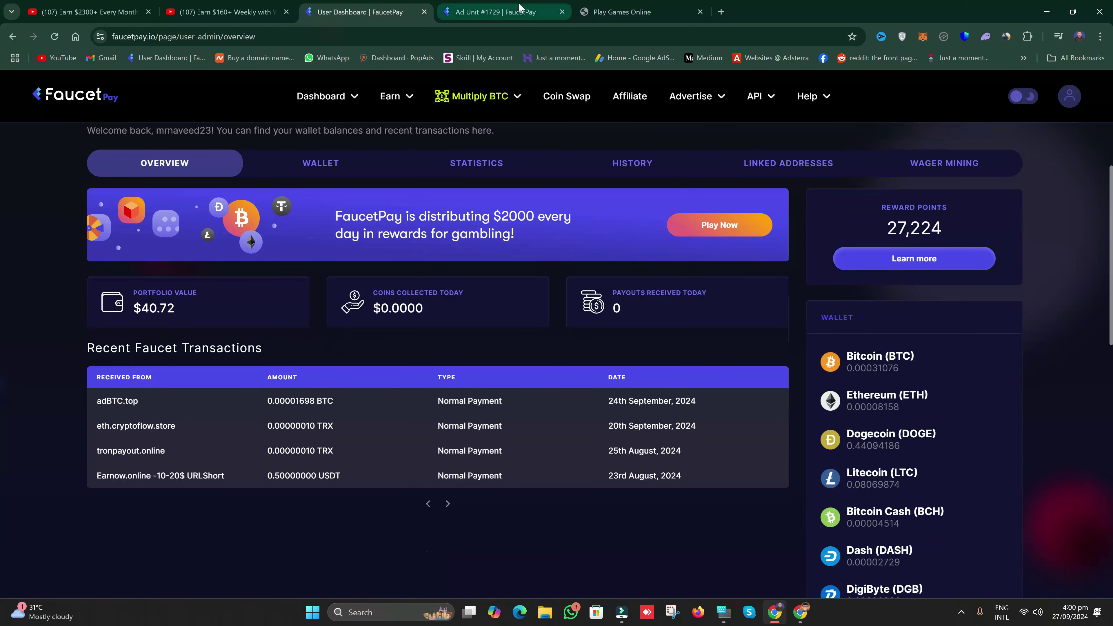
Step: Withdraw the available ad earnings of the playgamess.online ad unit
left_click(496, 12)
scroll(563, 395, "down", 2)
scroll(350, 377, "up", 3)
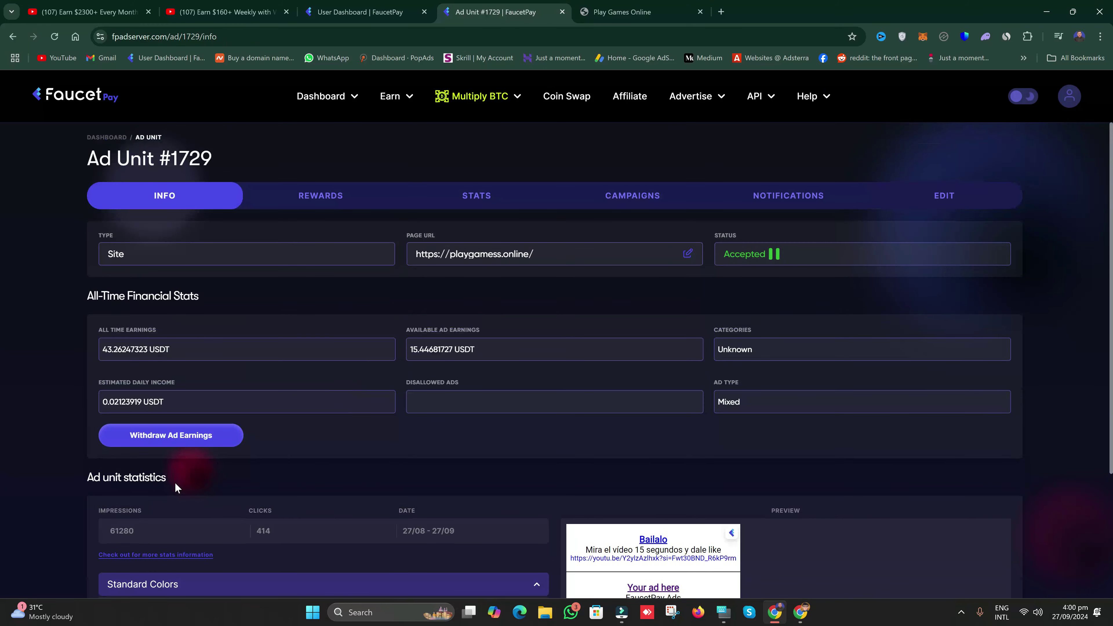
left_click(175, 440)
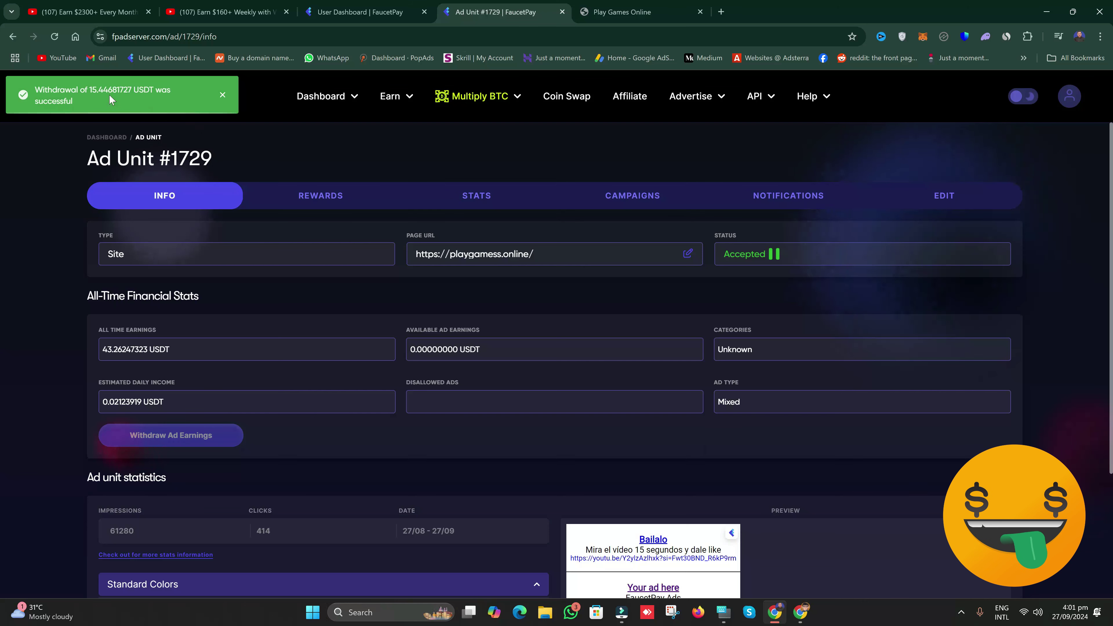
Step: Reload the user dashboard to check the portfolio value after the withdrawal, and inspect the ad unit's approval status
left_click(405, 10)
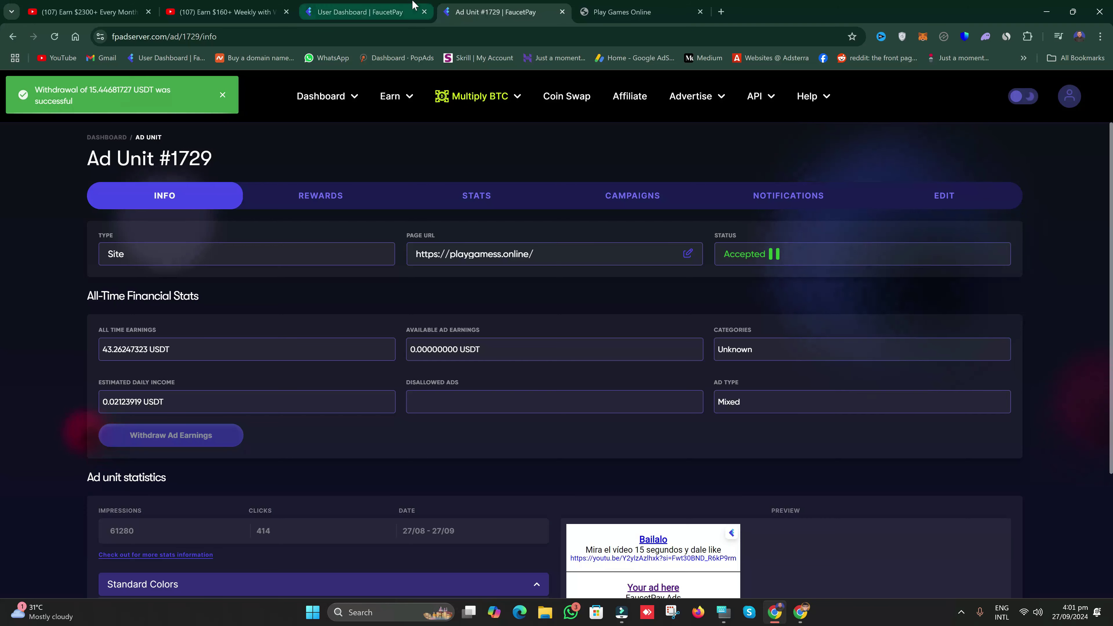
left_click(48, 38)
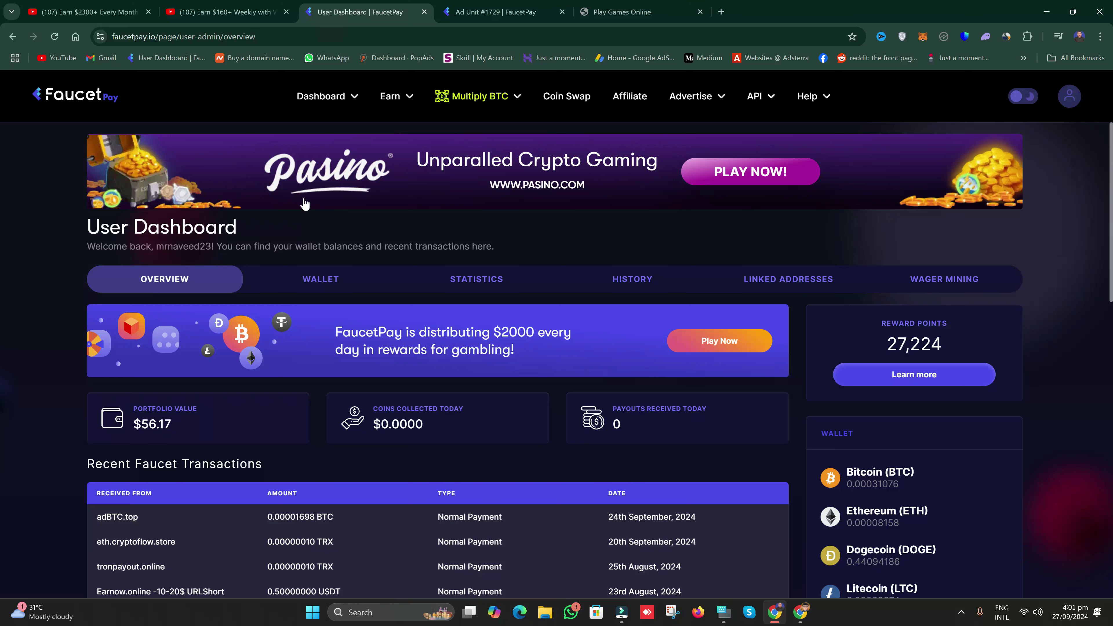
left_click(505, 11)
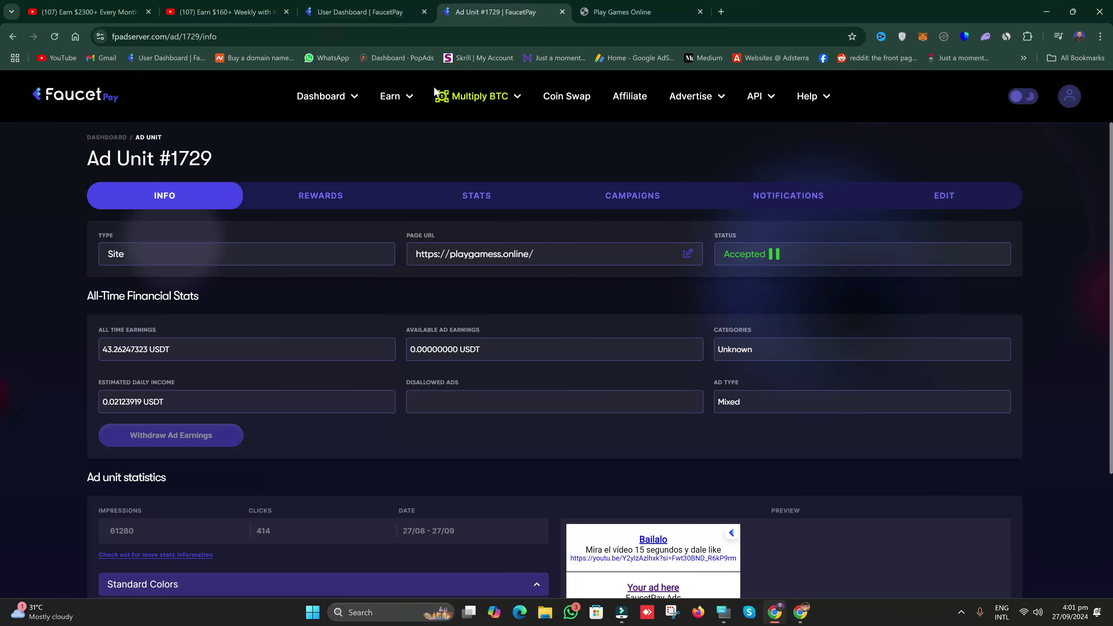
left_click(353, 5)
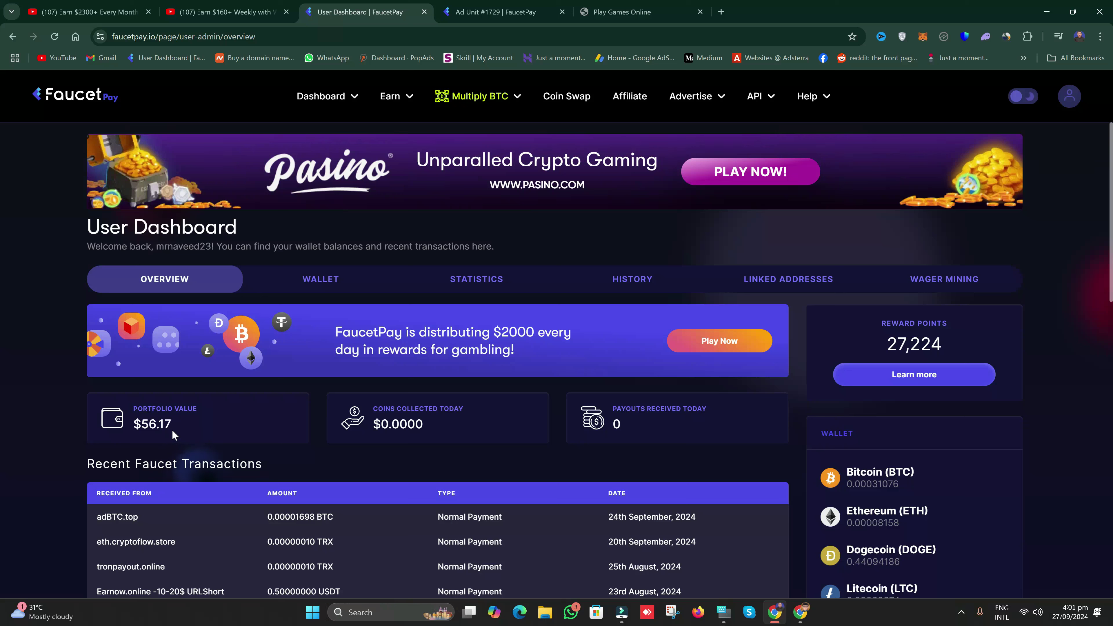
left_click(480, 11)
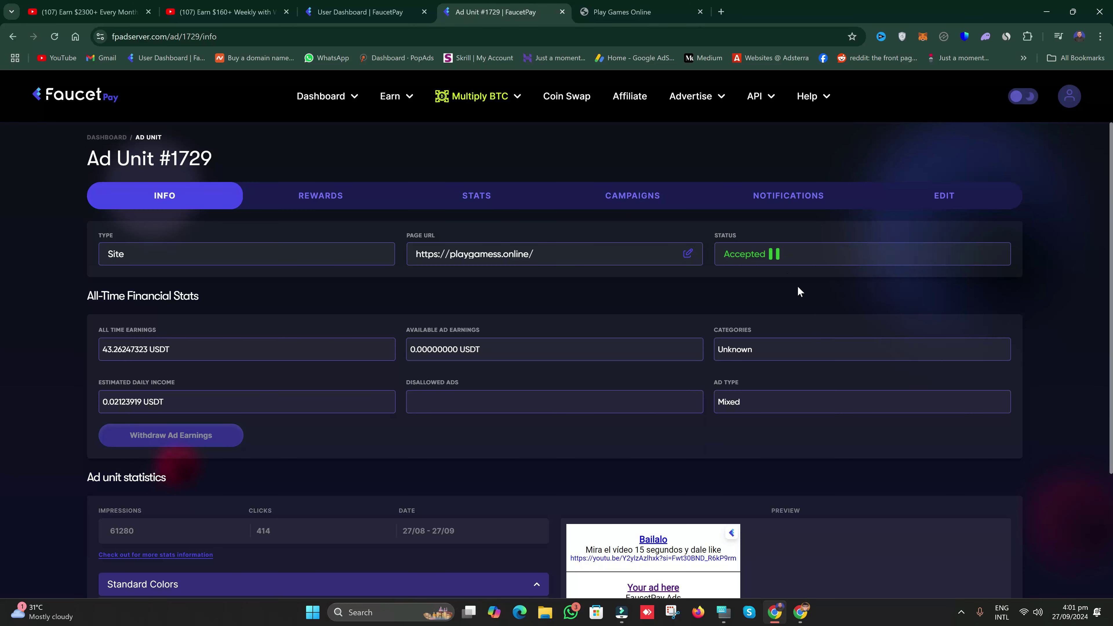
double_click(785, 257)
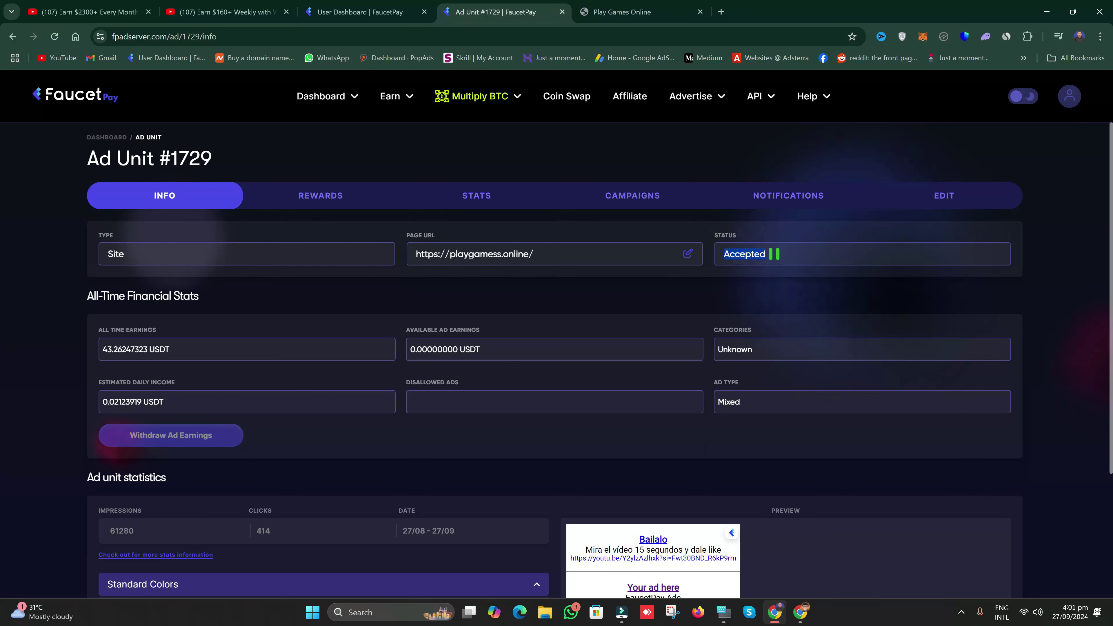
Step: Switch to the other browser window and examine the game sections and categories of the playgamesonline23.blogspot.com site
left_click(801, 614)
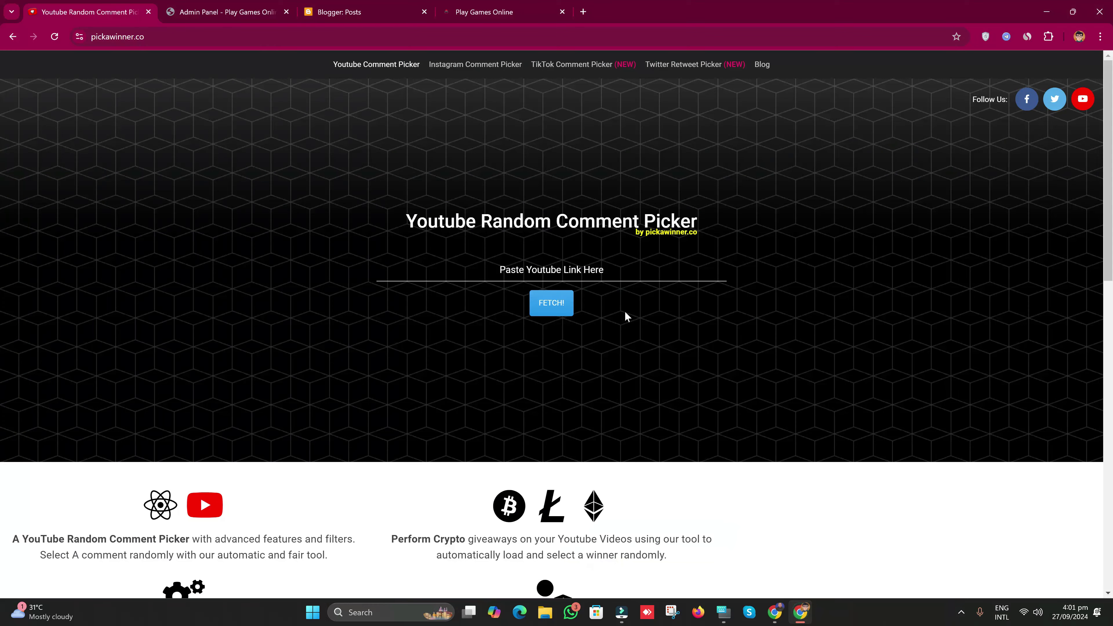
left_click(507, 13)
scroll(512, 344, "down", 3)
scroll(512, 344, "down", 3)
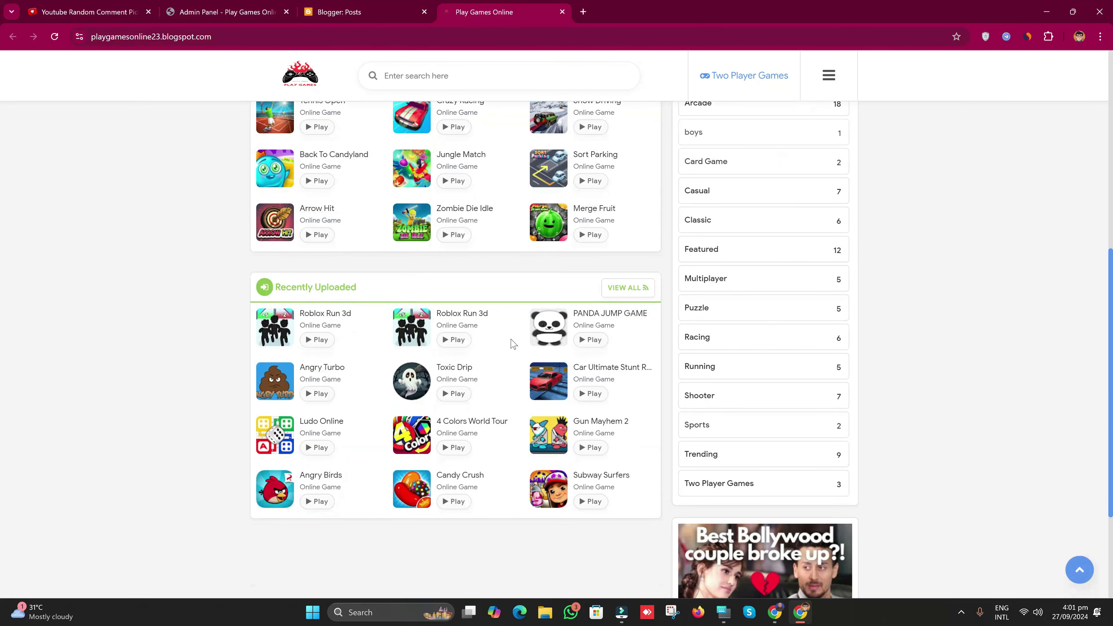
scroll(460, 303, "up", 5)
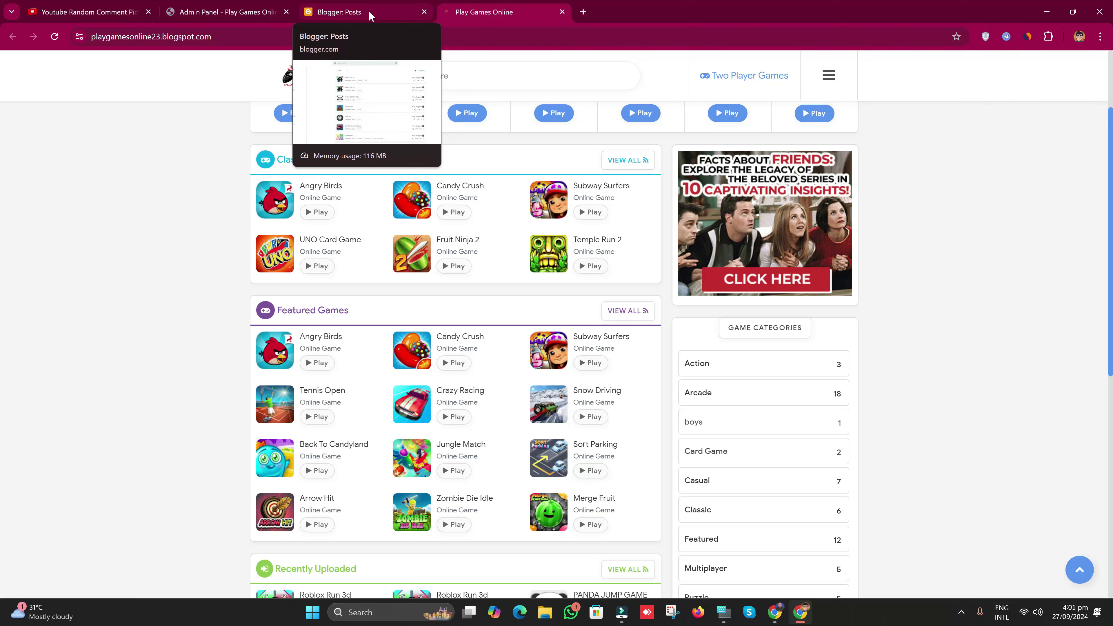
Step: Open the HTML code of the Play Games Online blog's current custom theme for editing in Blogger
left_click(369, 15)
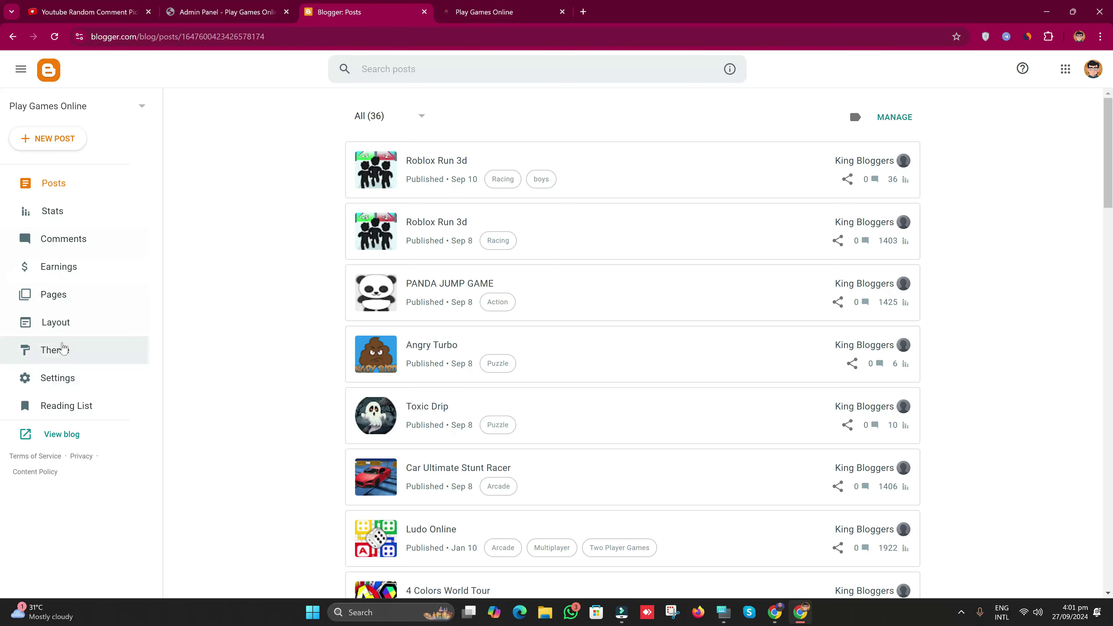
left_click(55, 350)
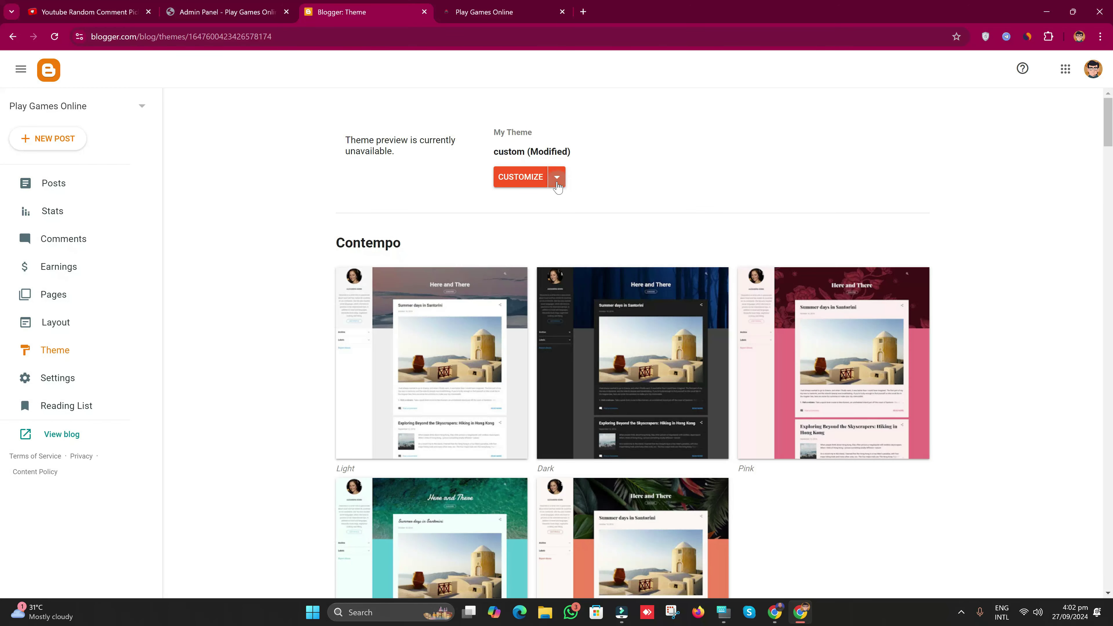
left_click(556, 182)
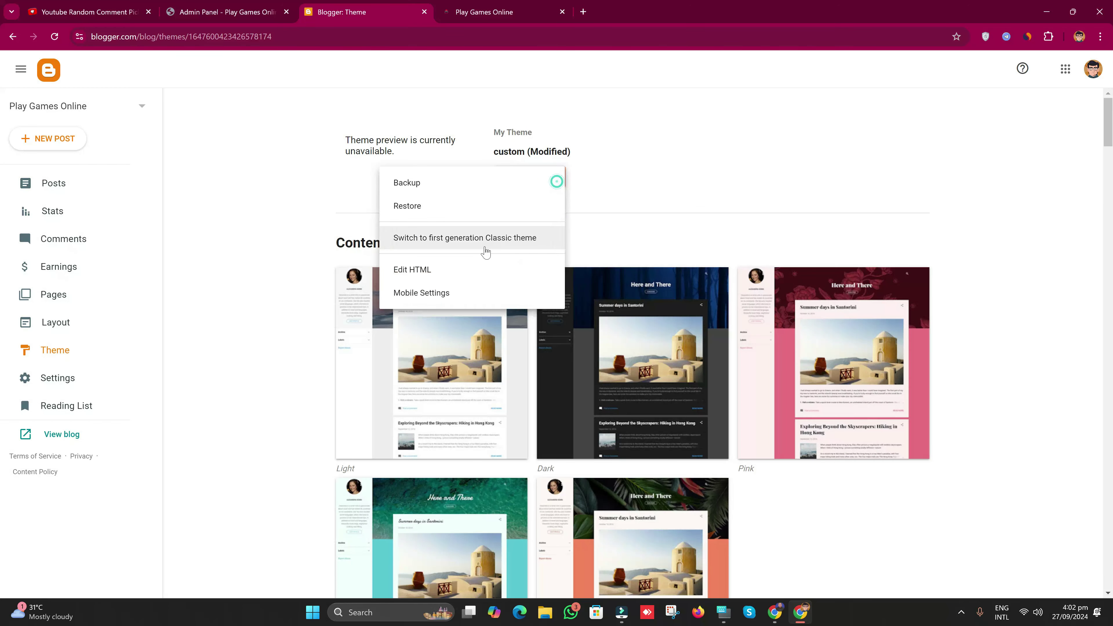
left_click(421, 269)
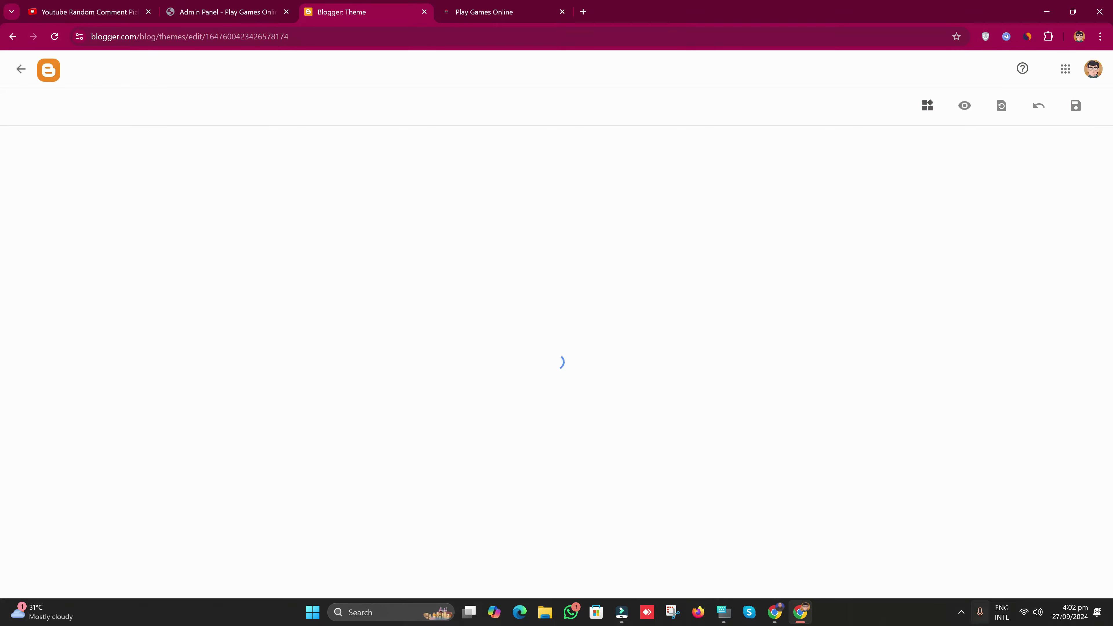
left_click(959, 608)
left_click(1064, 529)
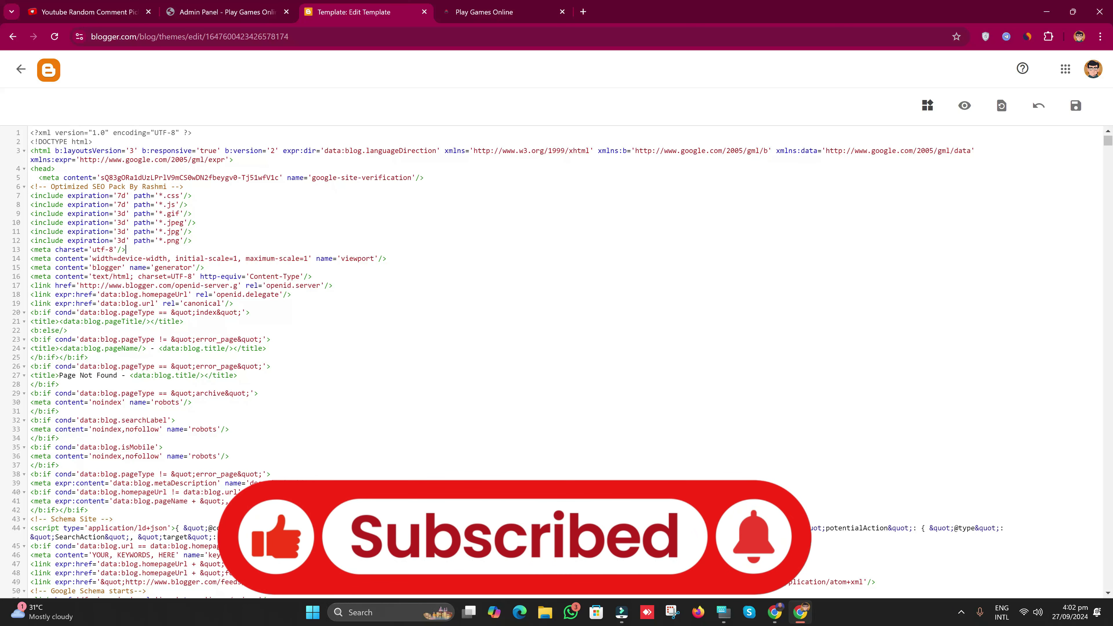
Step: Search the theme's HTML code for "noindex"
key("ctrl+f")
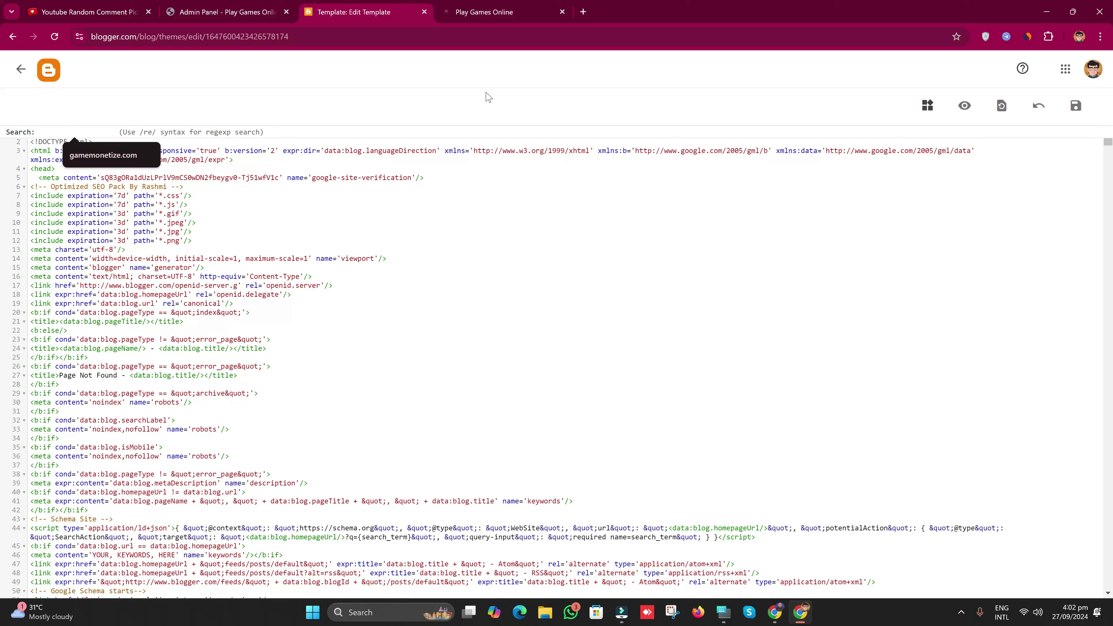
left_click(48, 127)
type("no index")
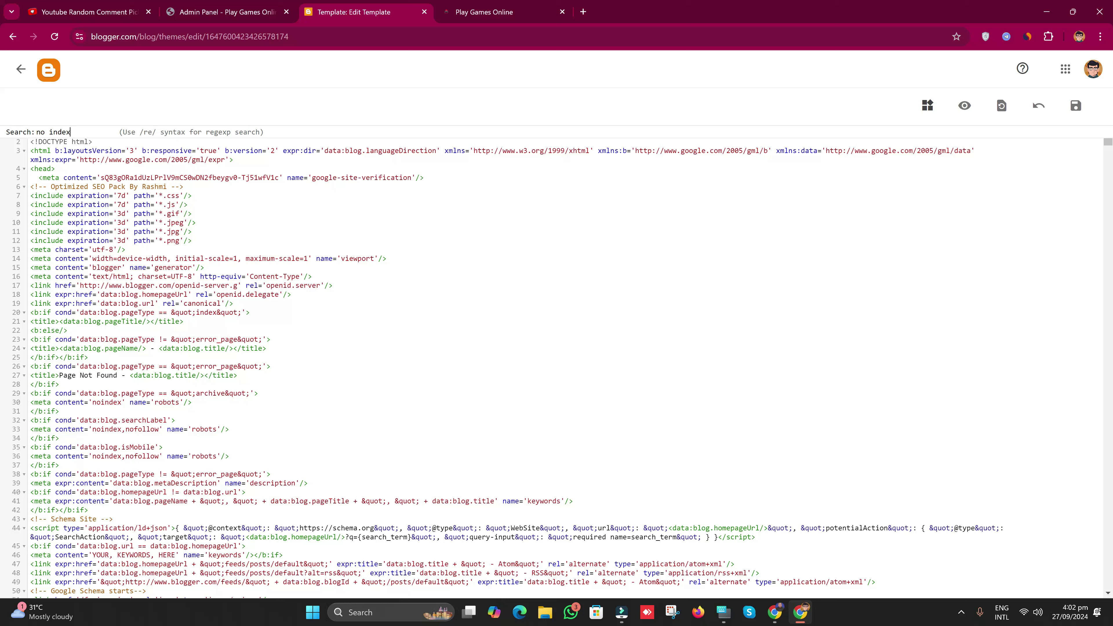
key("Left")
key("Left")
key("Left")
key("Left")
key("Left")
key("BackSpace")
scroll(557, 368, "down", 2)
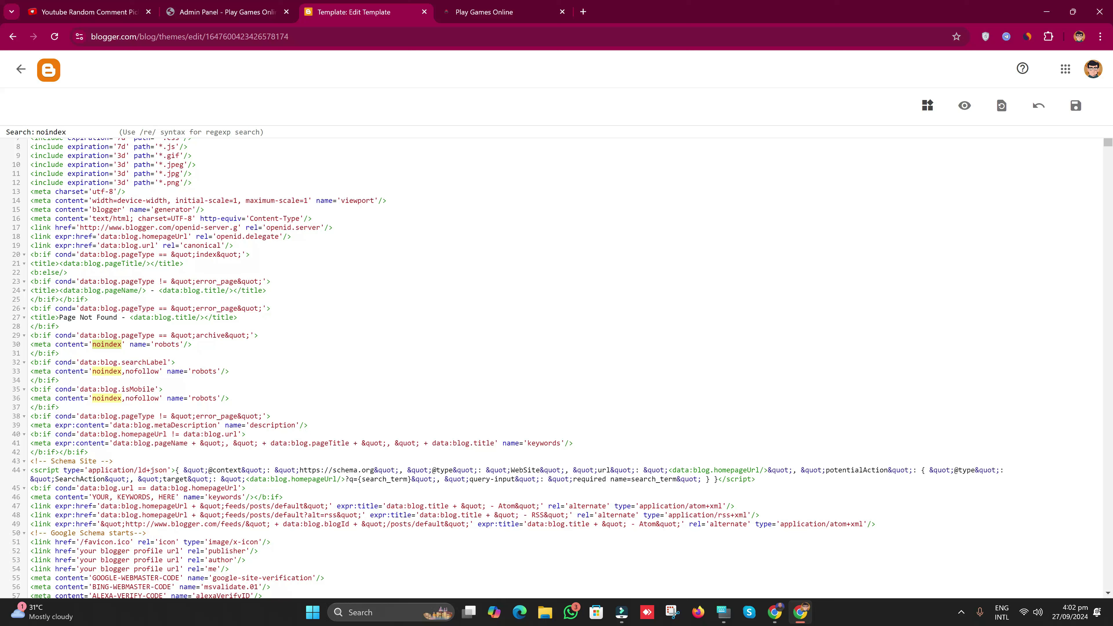
key("Return")
Step: Change noindex to index in the archive, search label and mobile robots meta tags, then save the theme and leave the code editor
left_click(100, 344)
key("BackSpace")
key("BackSpace")
left_click(101, 371)
key("BackSpace")
key("BackSpace")
key("BackSpace")
key("BackSpace")
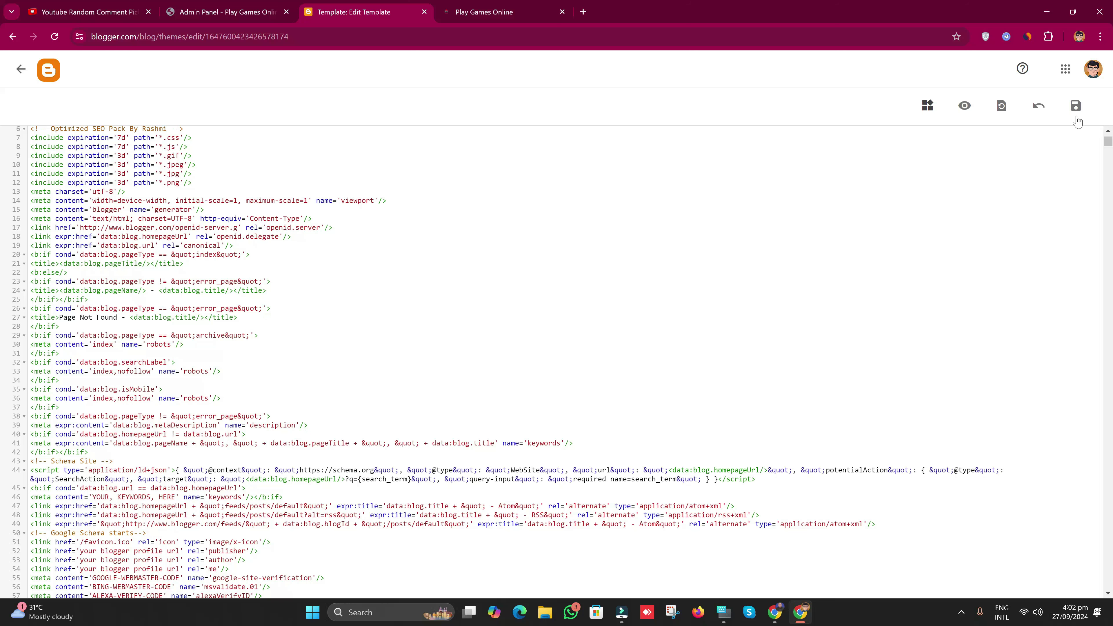
left_click(1076, 106)
left_click(21, 68)
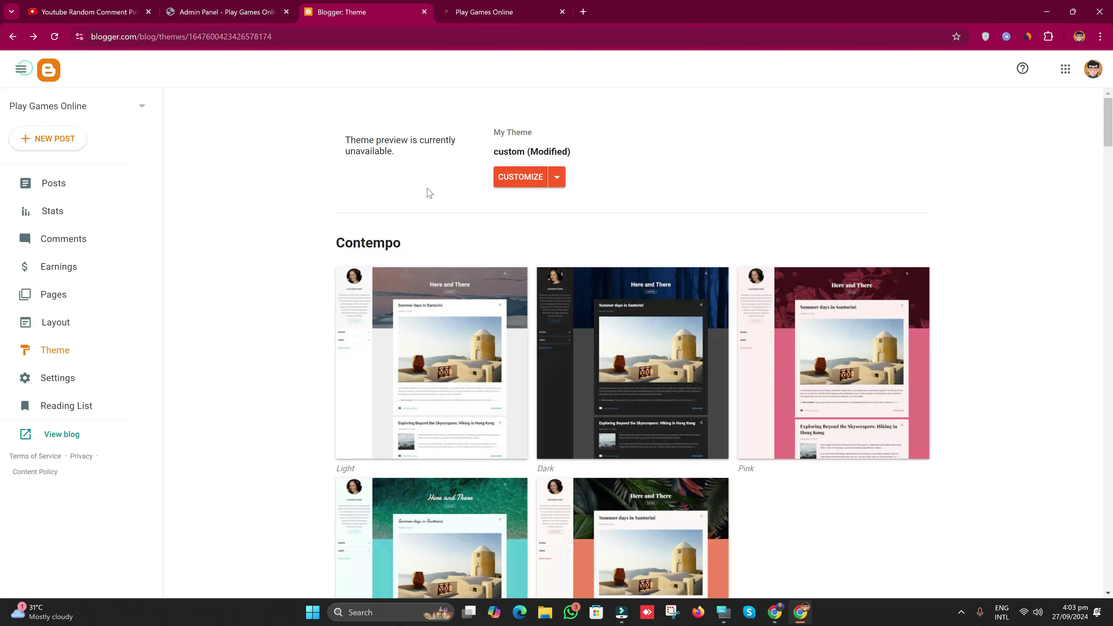
Step: Open the blog's list of posts and look through the published games and their labels
left_click(92, 181)
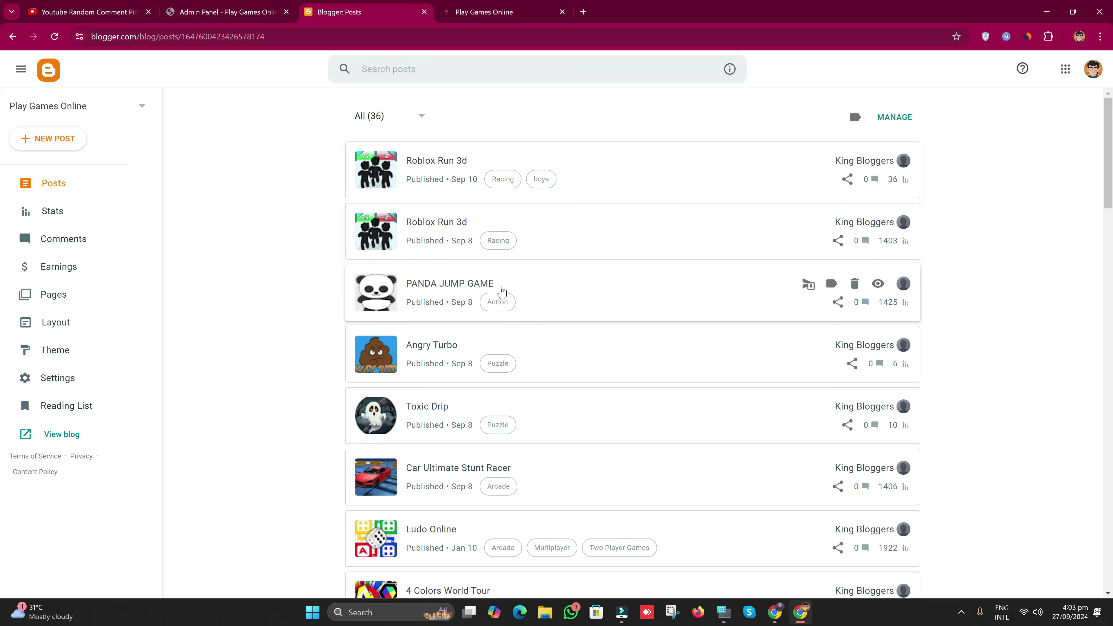
scroll(504, 307, "down", 1)
scroll(526, 320, "down", 5)
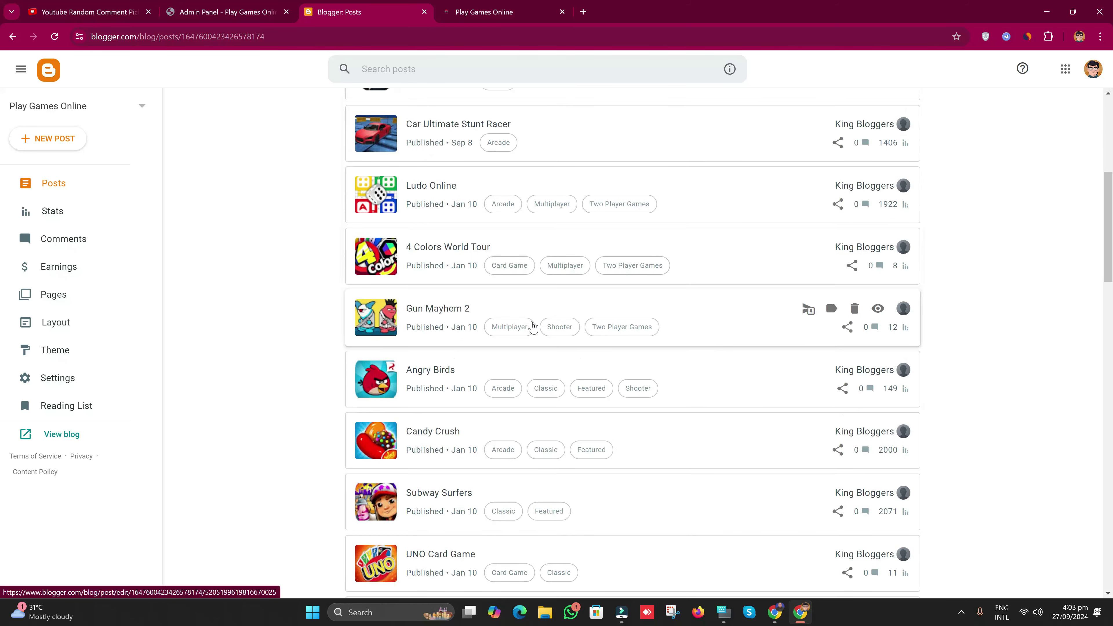
scroll(526, 307, "up", 5)
scroll(520, 281, "up", 1)
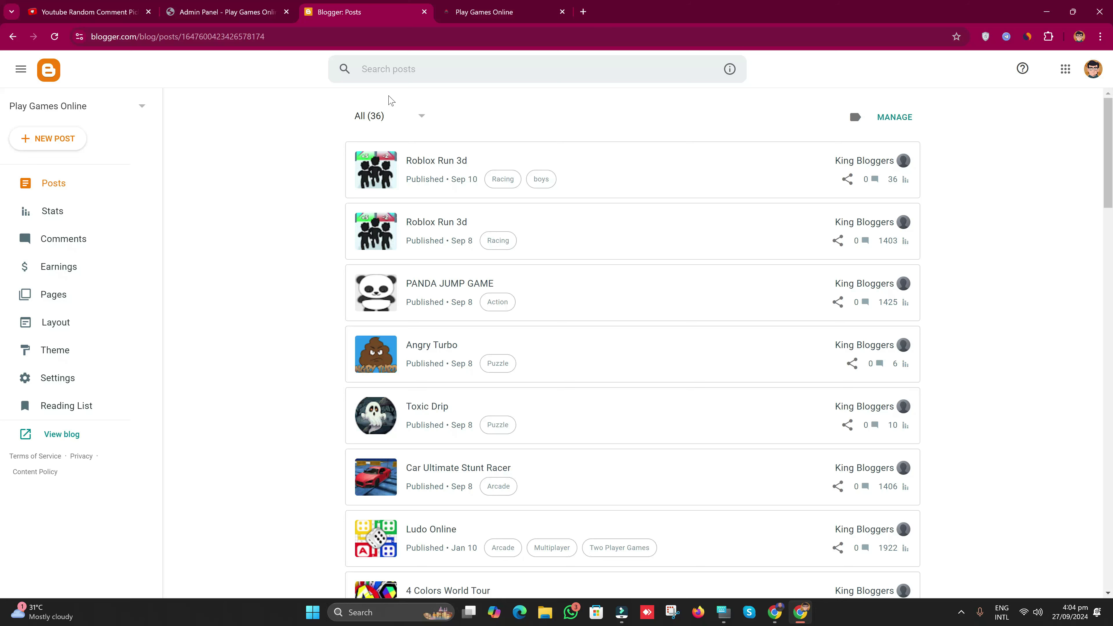
Step: Check the live blog's game sections and footer page links, and open the blog's list of pages in Blogger
left_click(487, 10)
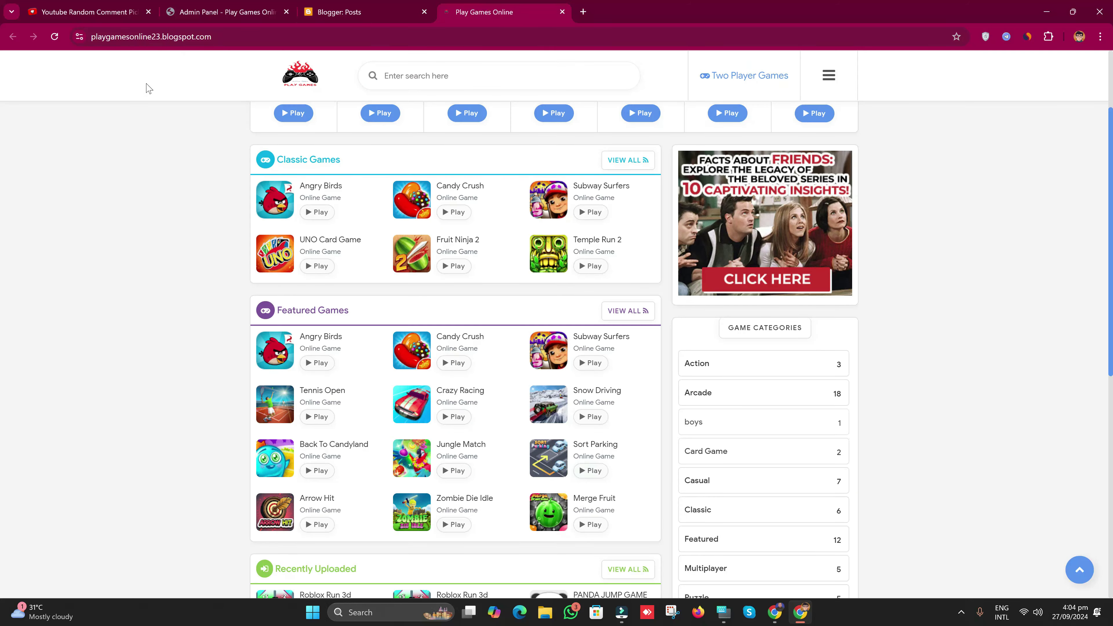
scroll(193, 310, "up", 3)
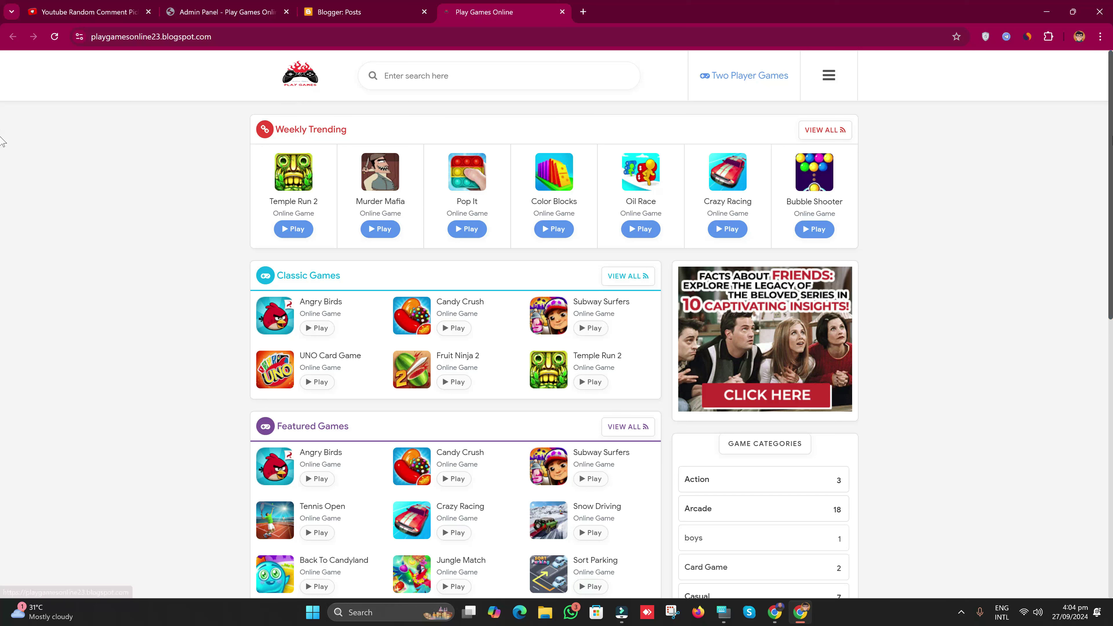
scroll(3, 516, "down", 15)
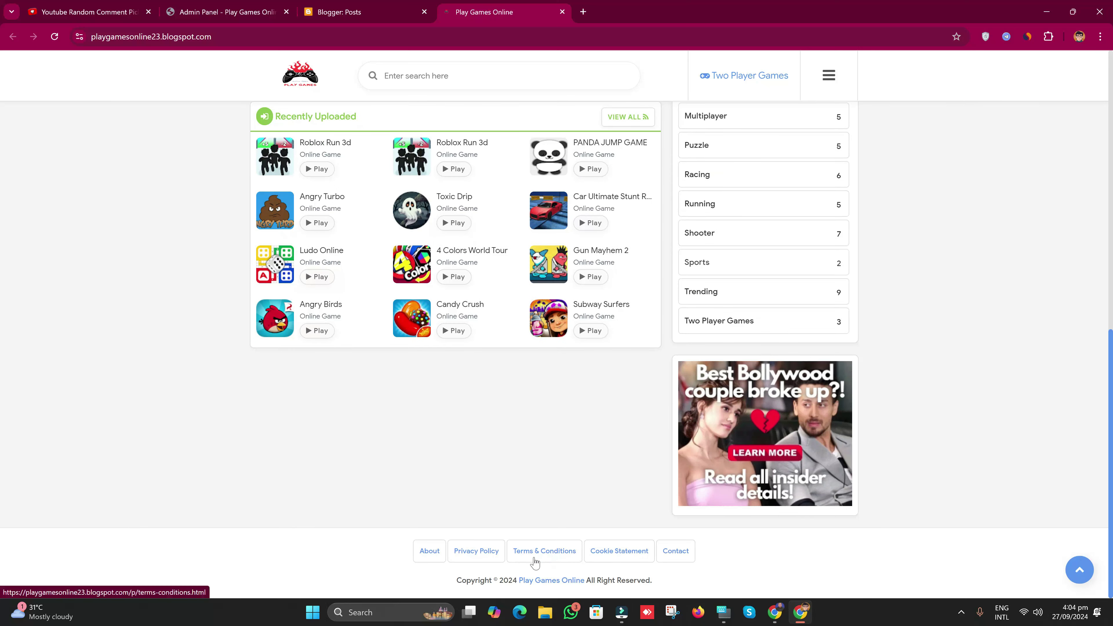
left_click(360, 9)
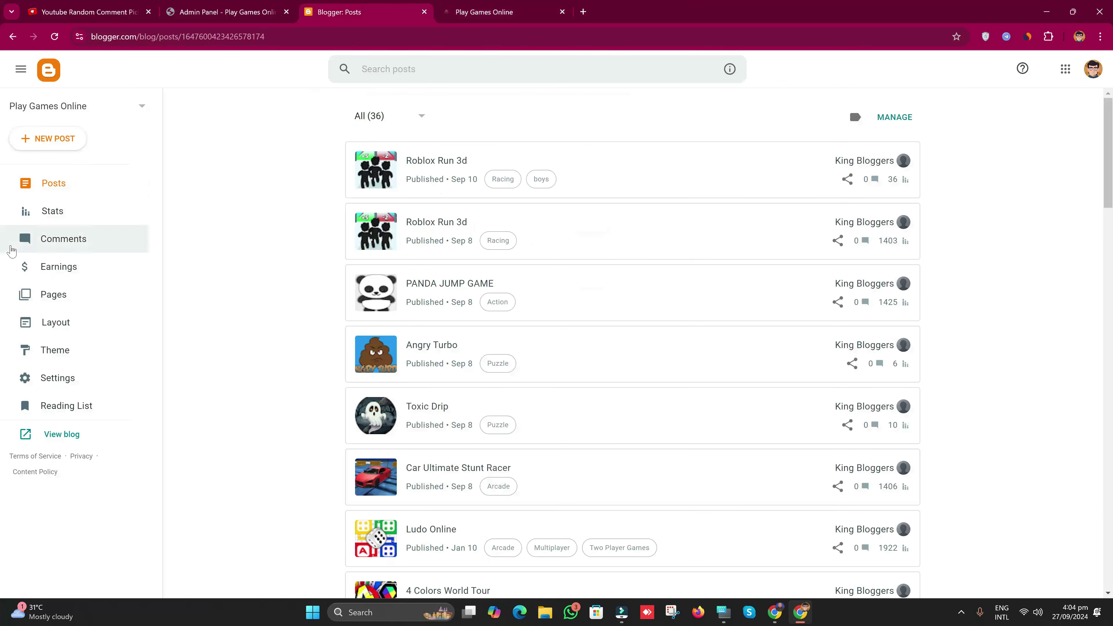
left_click(67, 302)
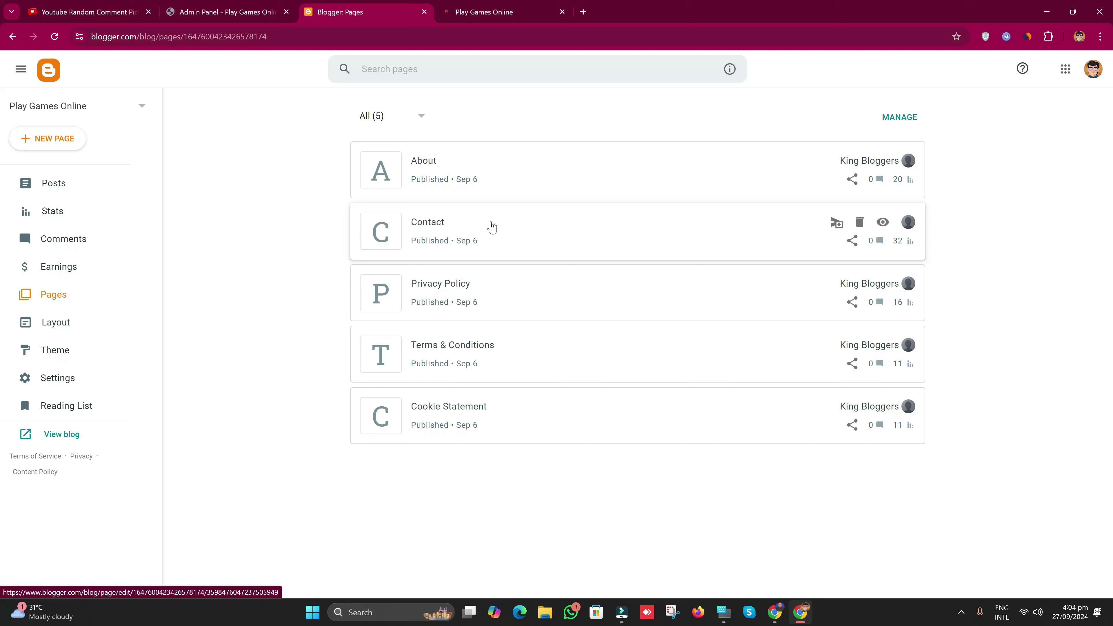
Step: Switch to the other browser window and review the YouTube gaming site video and the playgamess.online ad unit in FaucetPay
left_click(772, 618)
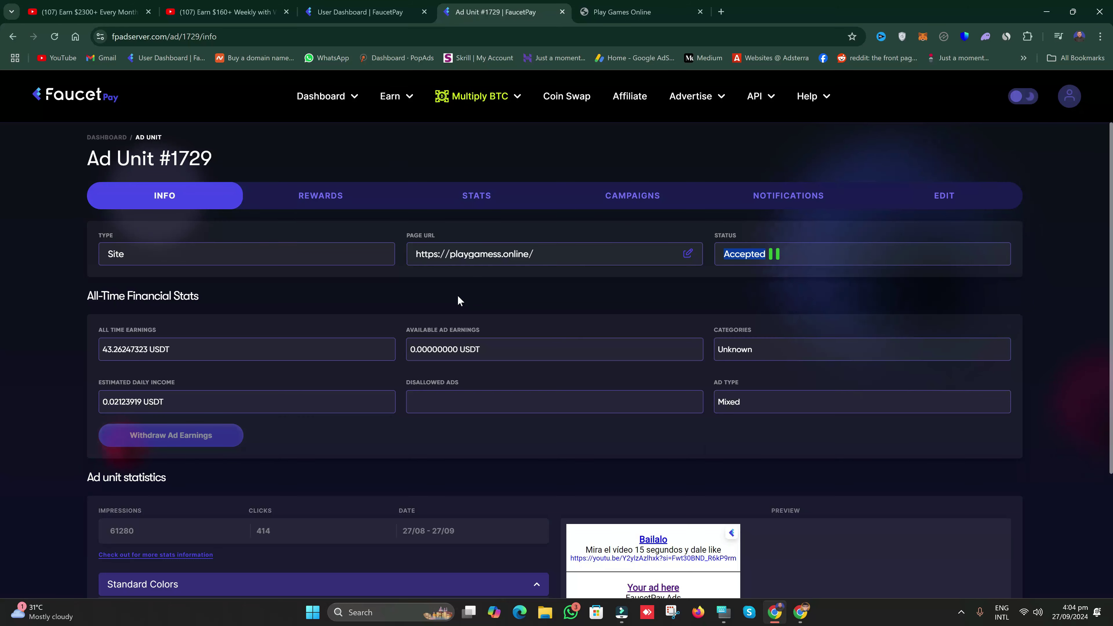
key("ctrl+shift+Tab")
key("ctrl+shift+Tab")
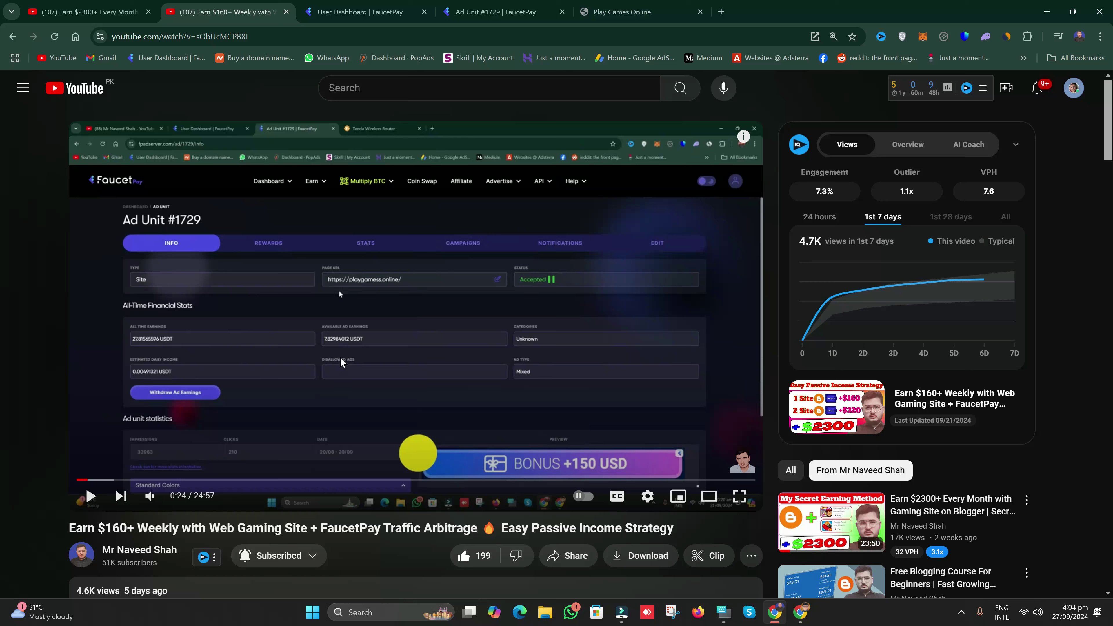
left_click(458, 9)
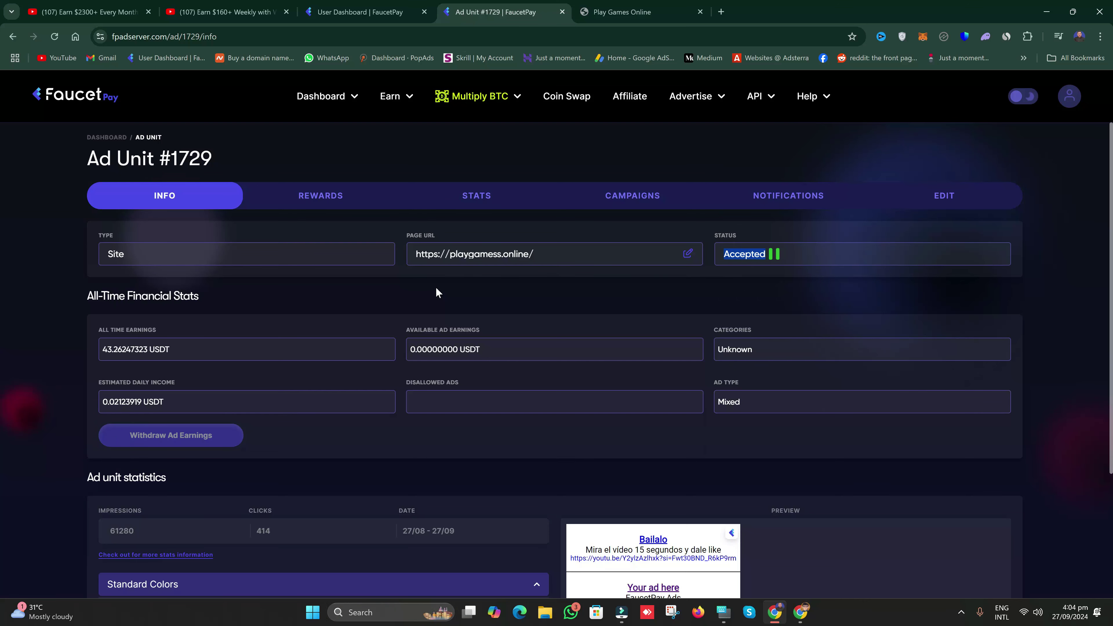
left_click(800, 612)
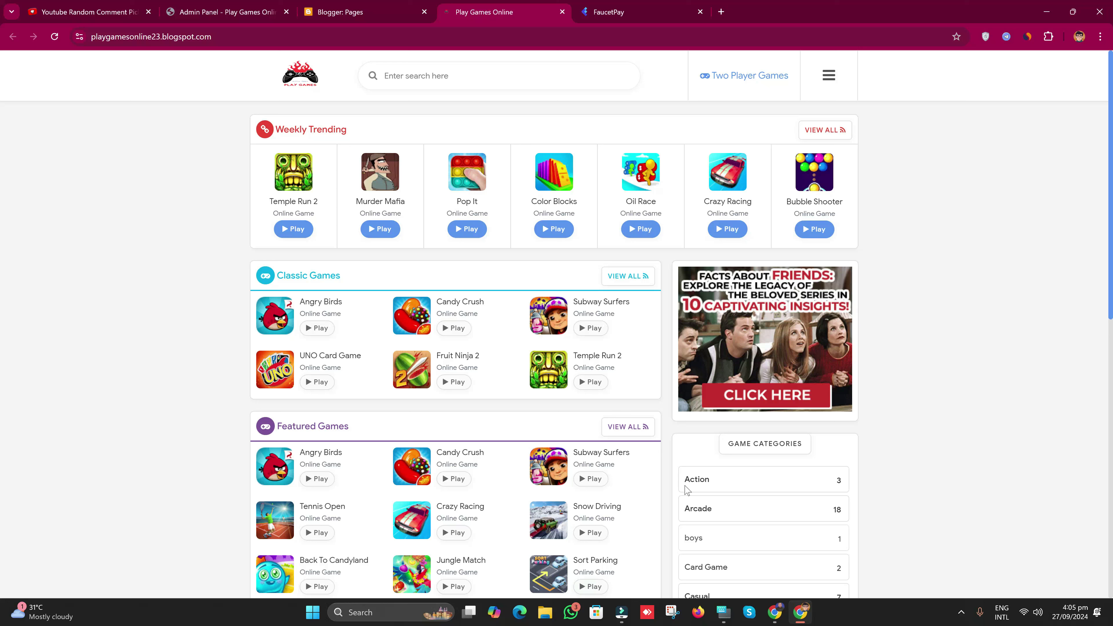
left_click(775, 613)
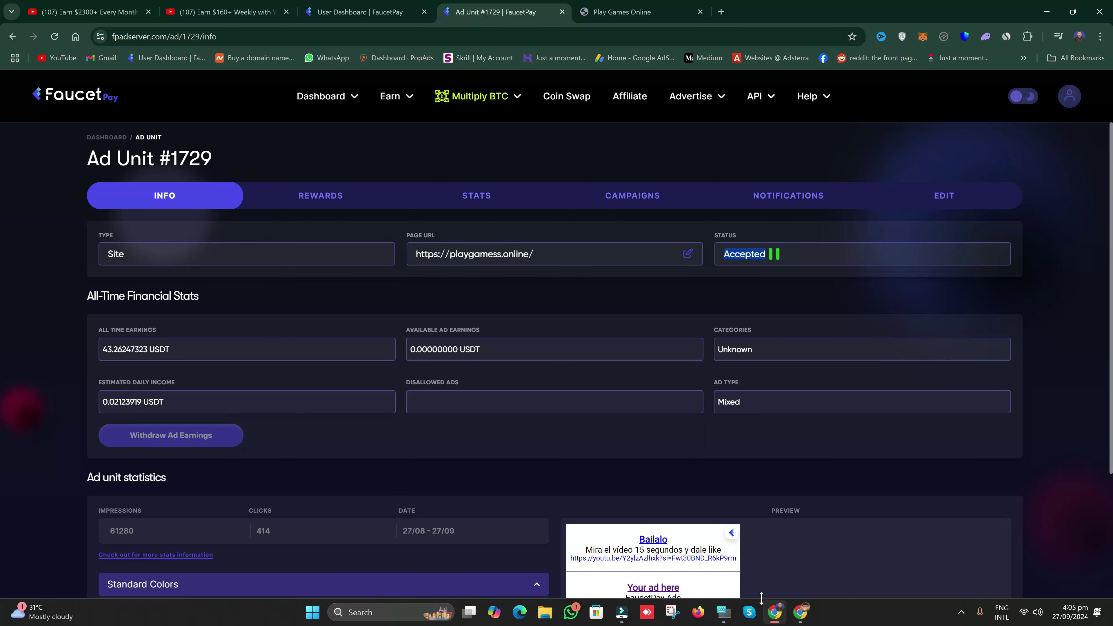
Step: Switch back to the Blogger window and open the blog's About page for editing
left_click(791, 607)
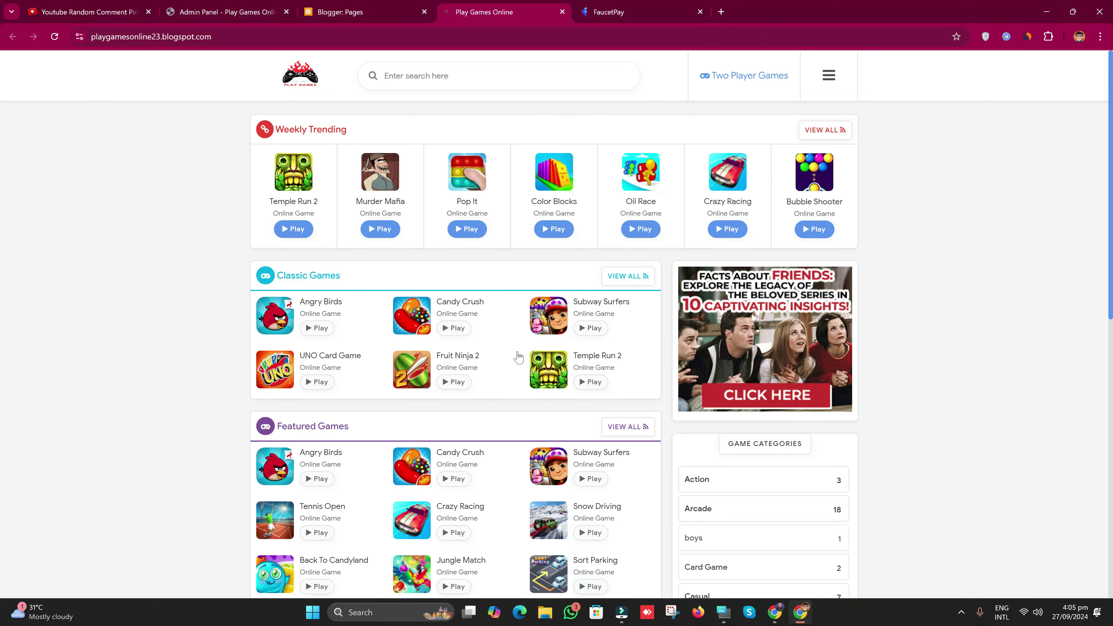
left_click(395, 12)
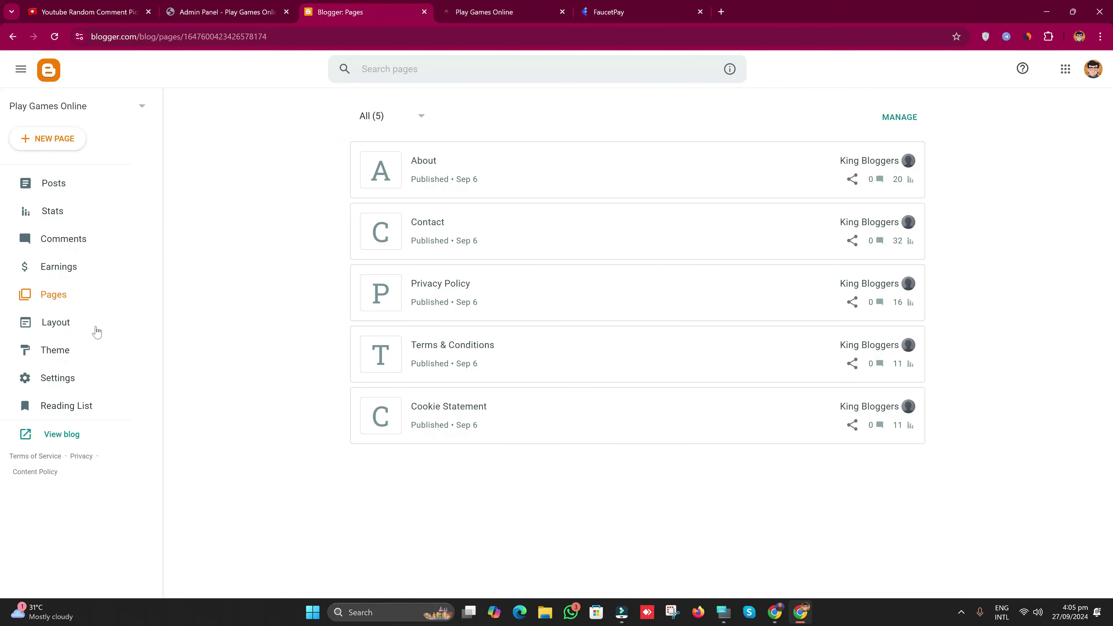
left_click(594, 178)
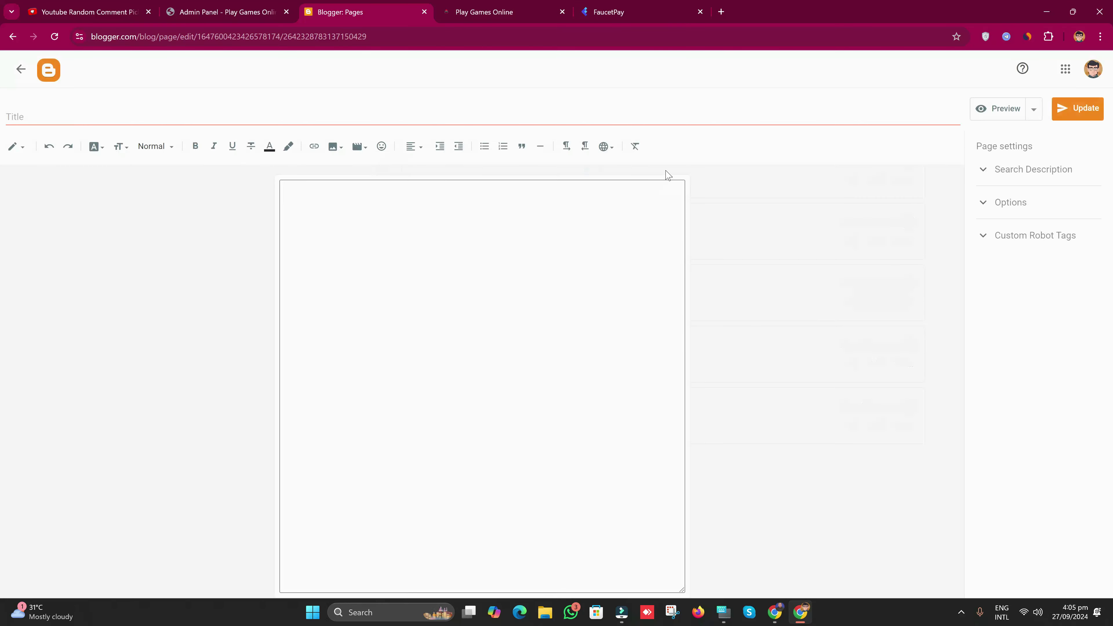